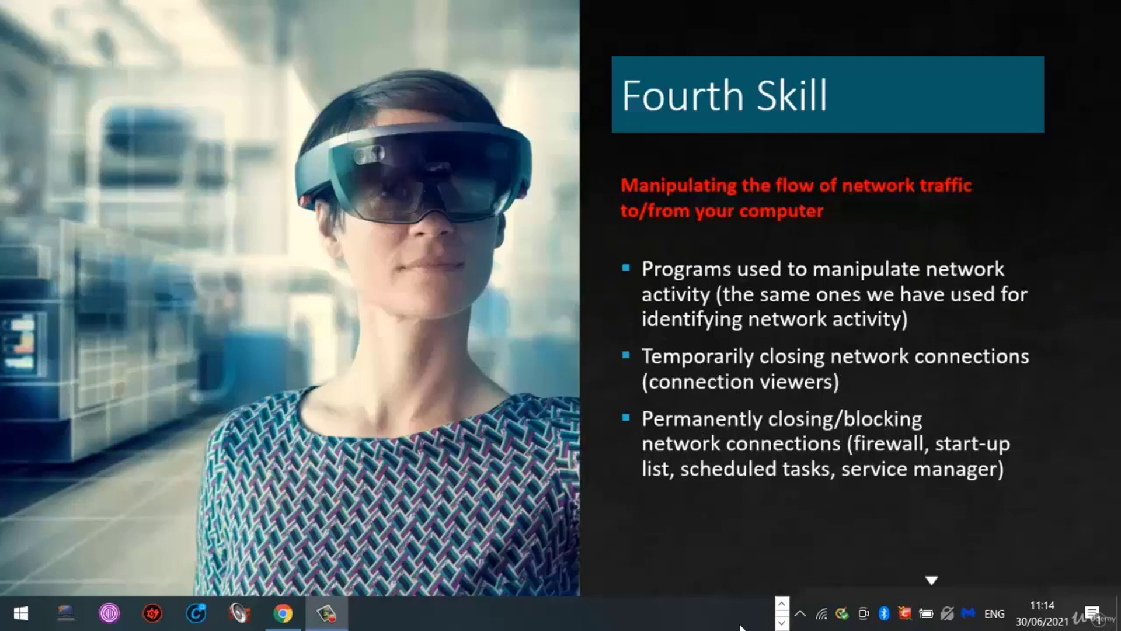
Step: Switch from the PowerPoint 'Fourth Skill' slide to the Windows 10 VM in VMware Workstation
left_click(782, 607)
left_click(617, 612)
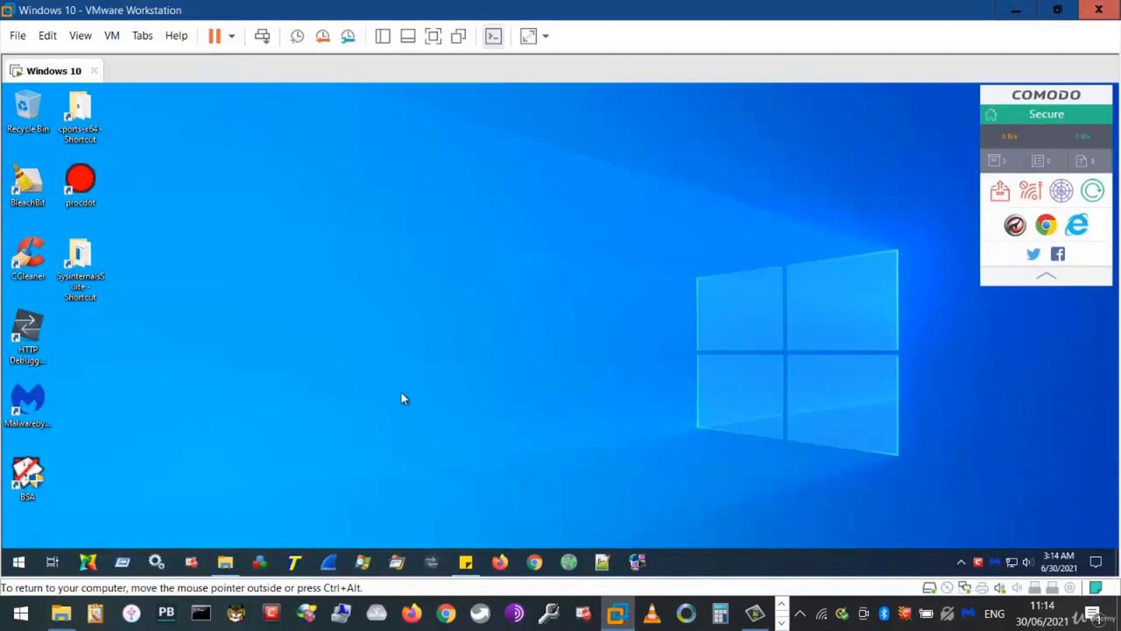
left_click(534, 564)
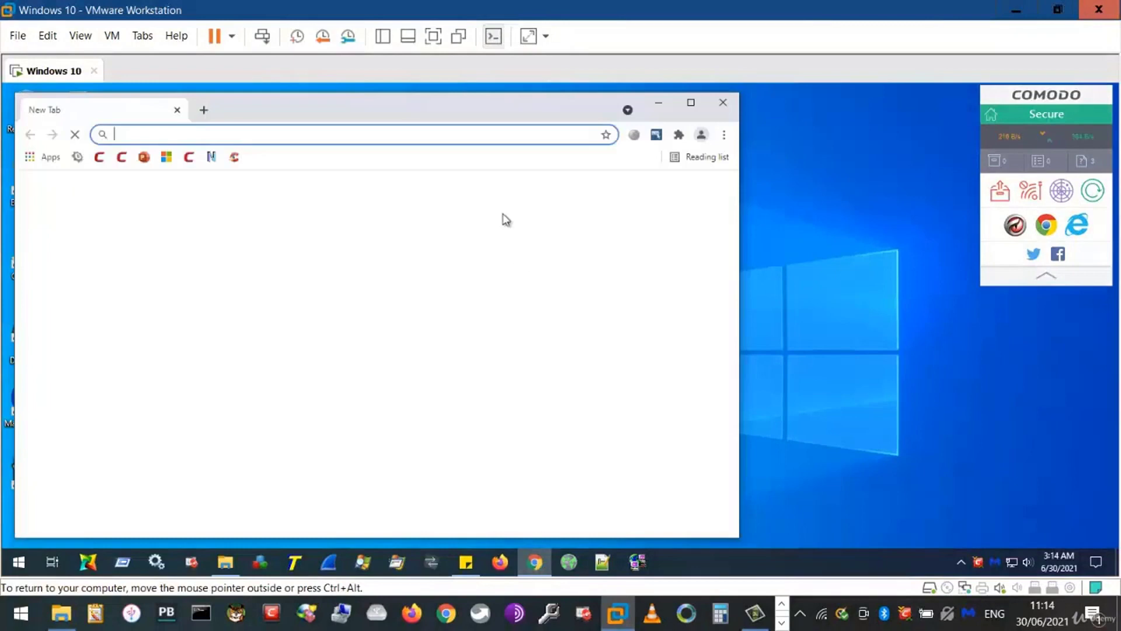
left_click(660, 107)
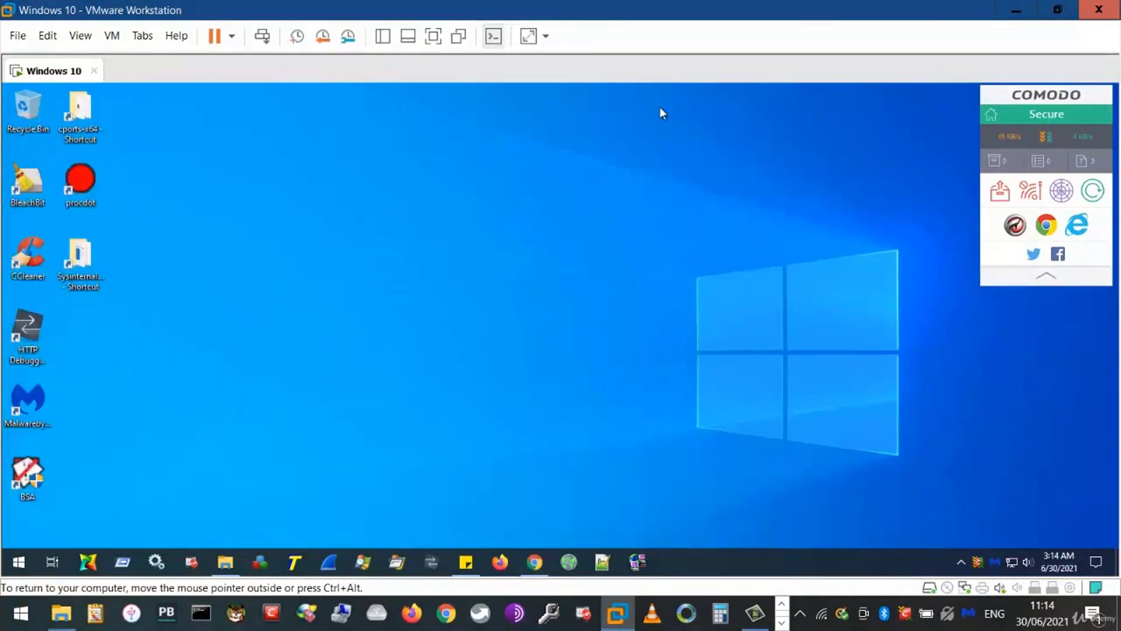
Step: Open the cports-x64 folder and run cports.exe as administrator
double_click(83, 115)
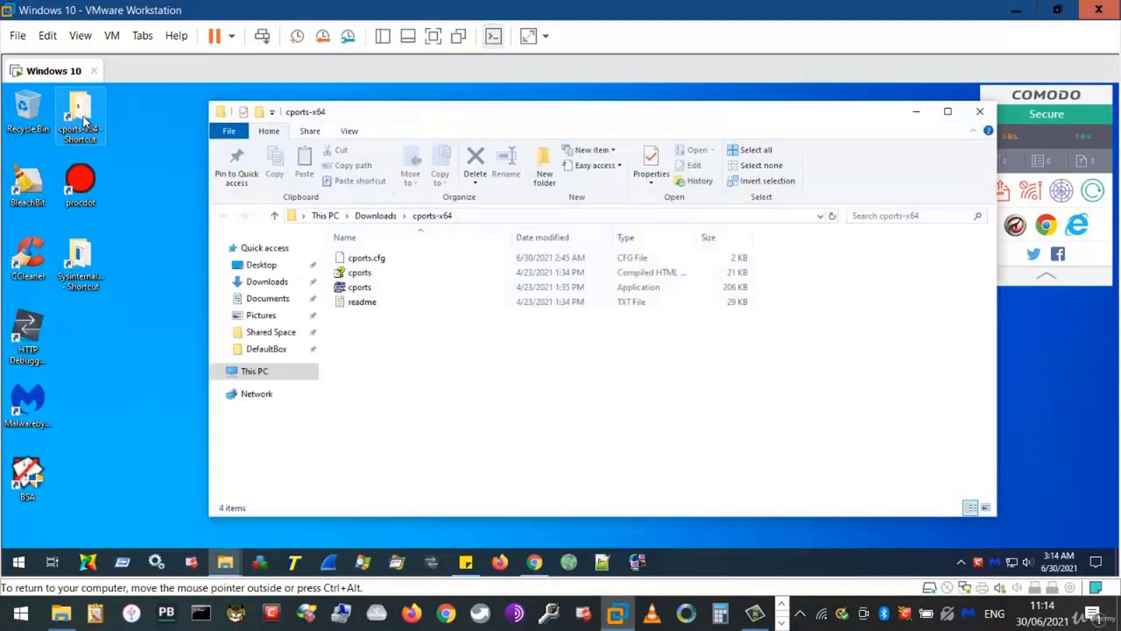
right_click(357, 287)
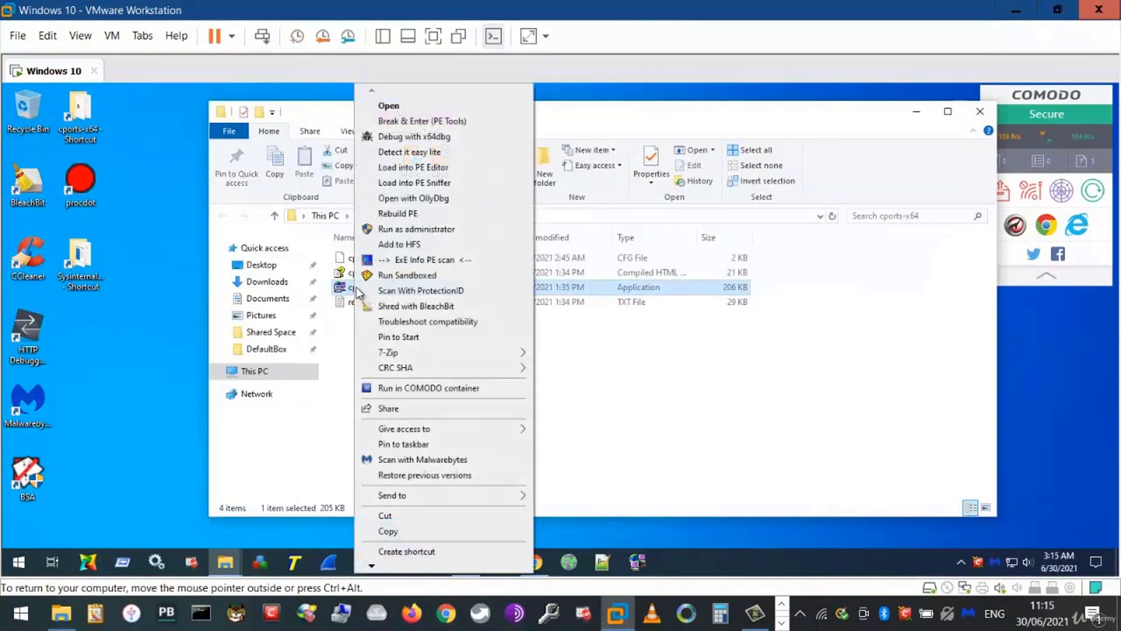
left_click(394, 235)
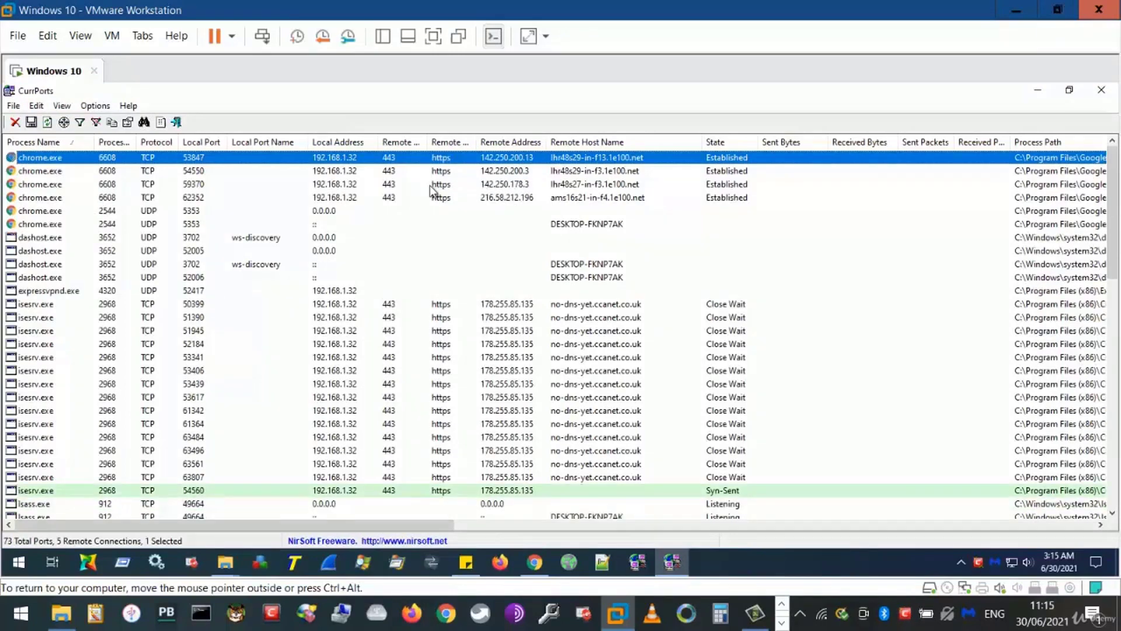
Step: Select the seven chrome.exe rows, starting at port 53847 and extending with Shift+Down
left_click(497, 201)
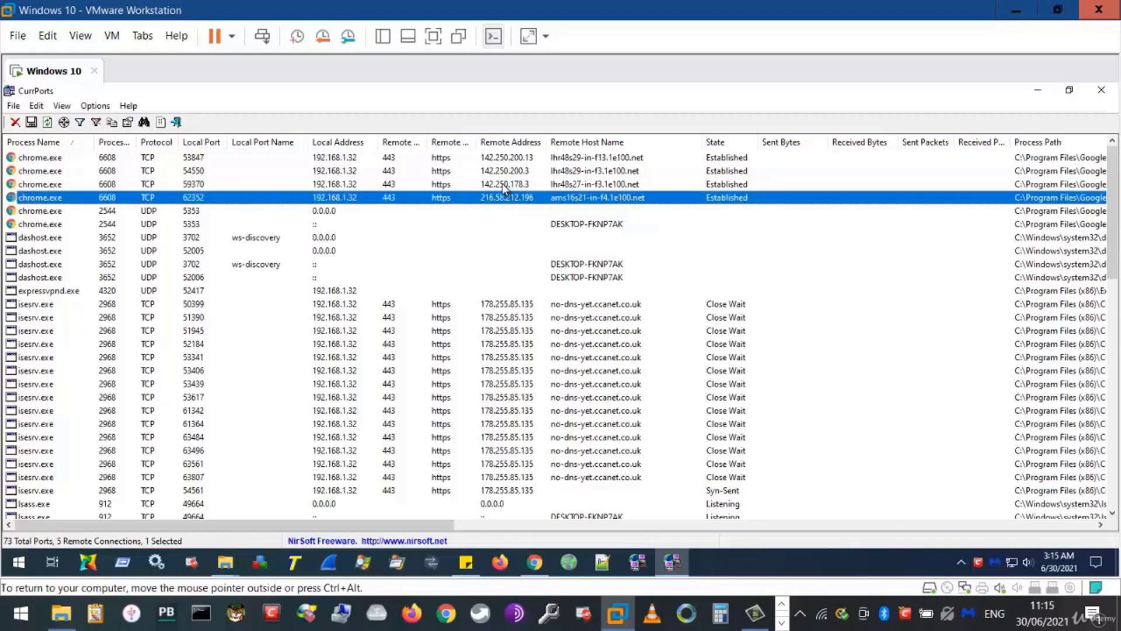
left_click(502, 185)
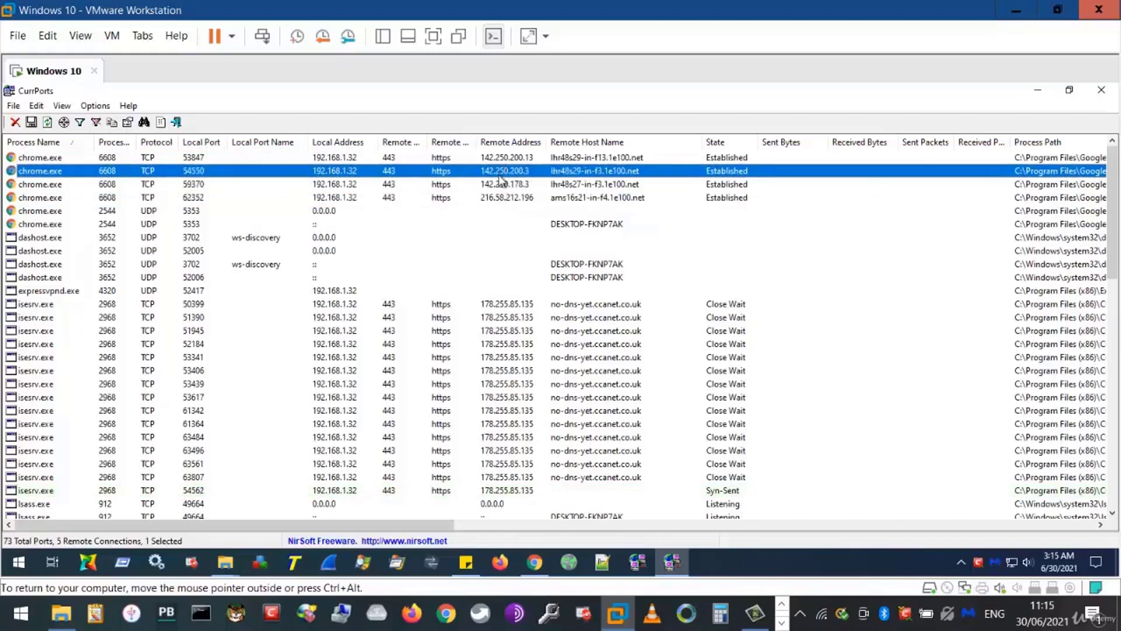
left_click(501, 191)
left_click(501, 199)
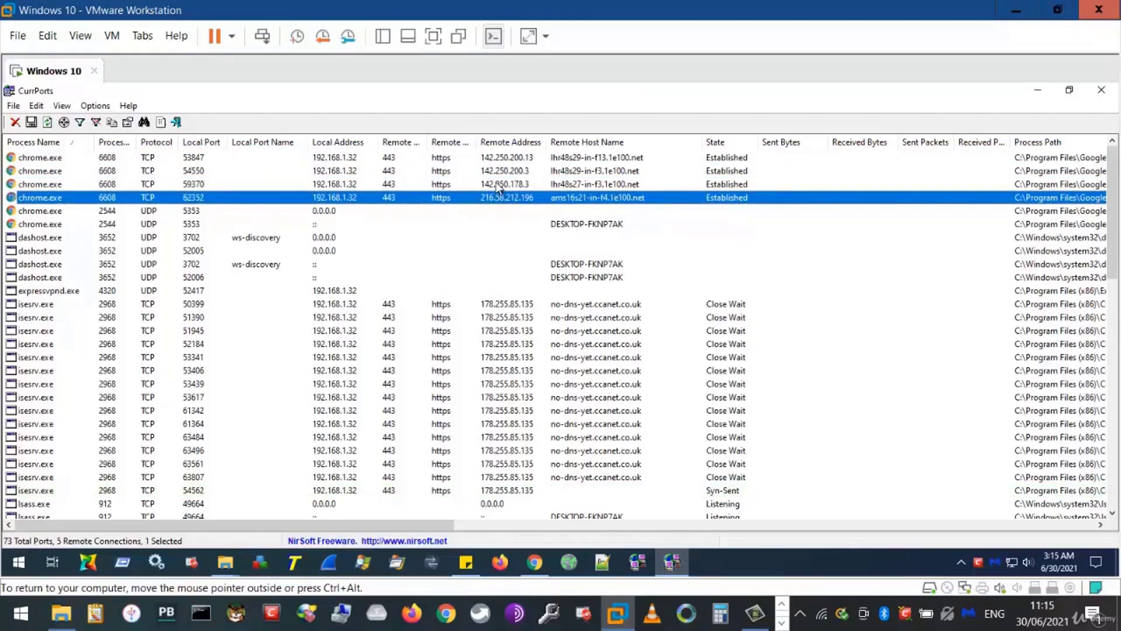
left_click(498, 186)
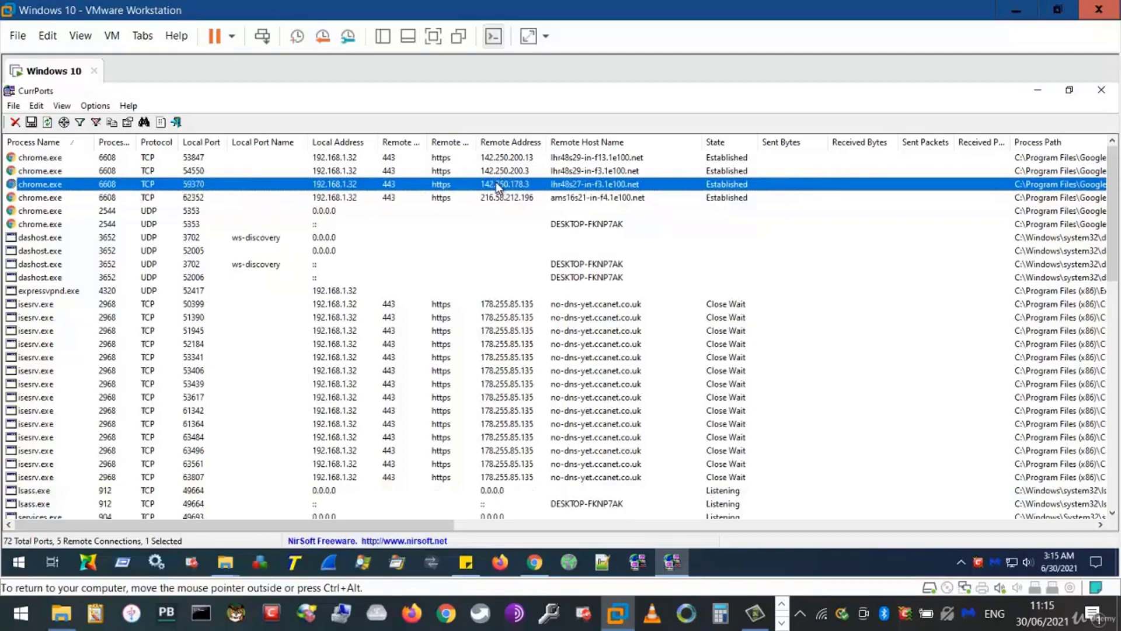
left_click(462, 200)
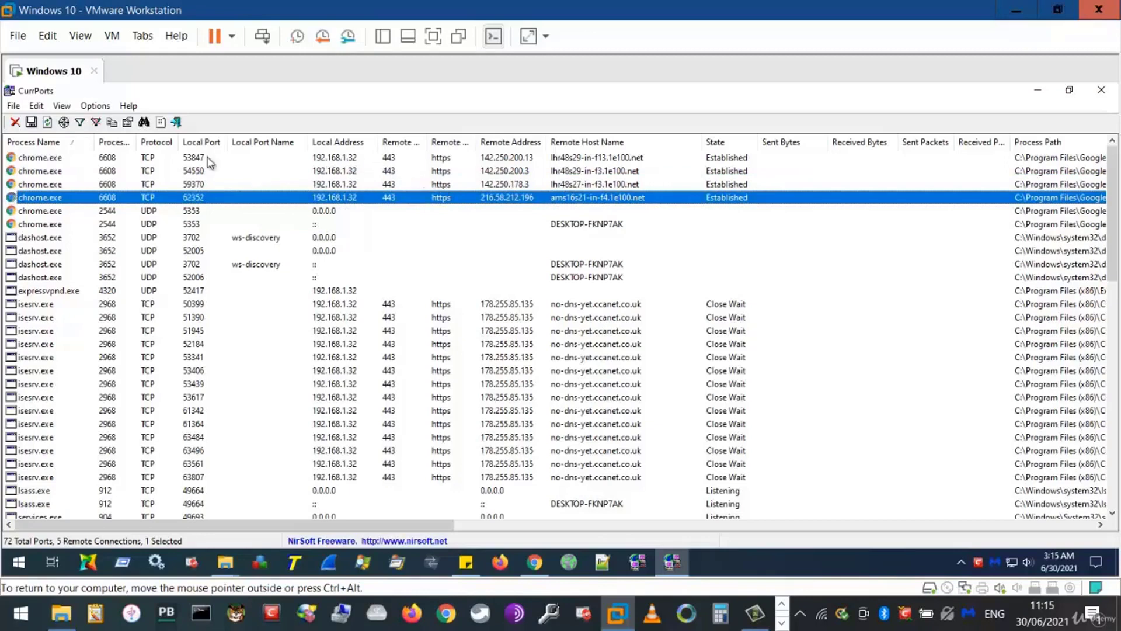
left_click(58, 161)
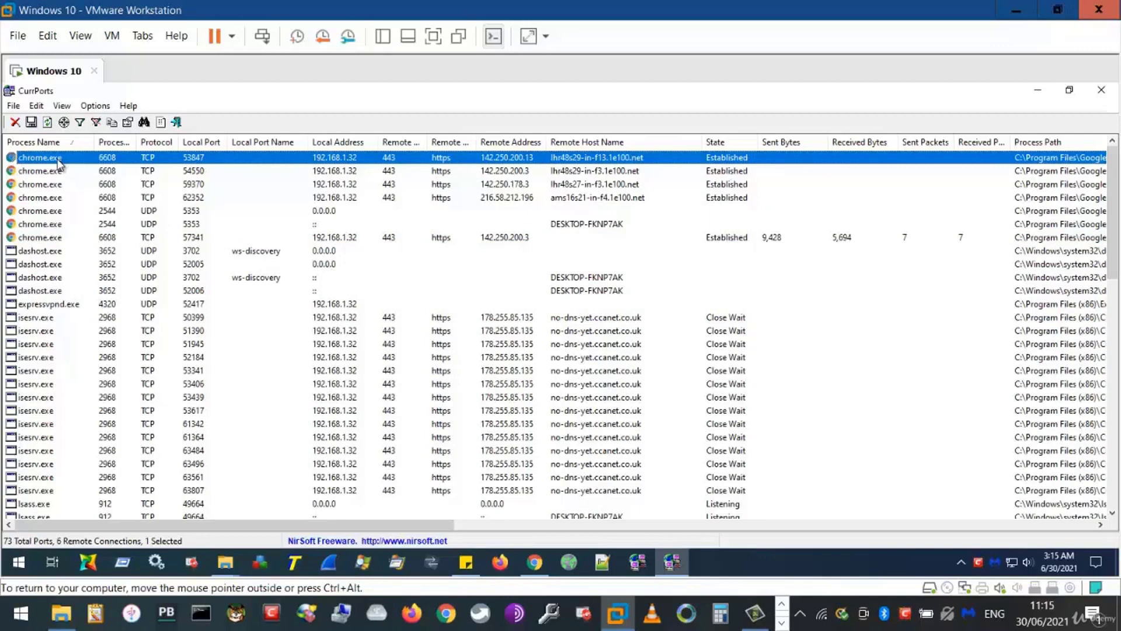
key("shift+Down")
key("shift+Down")
key("shift+Down")
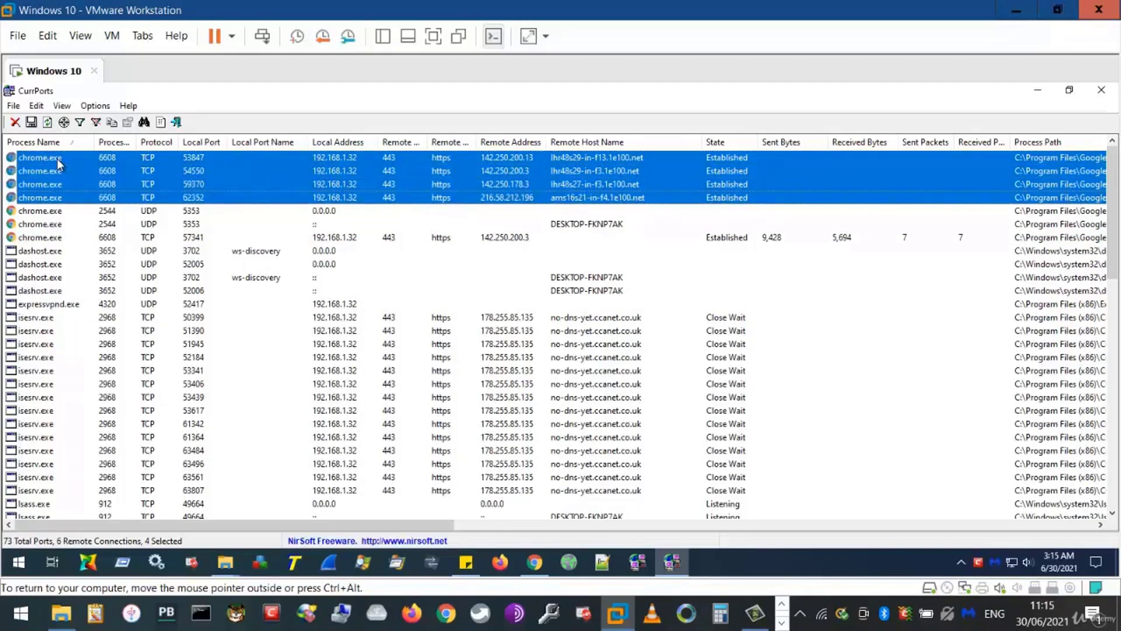
key("shift+Down")
key("shift+Down")
key("shift+Down")
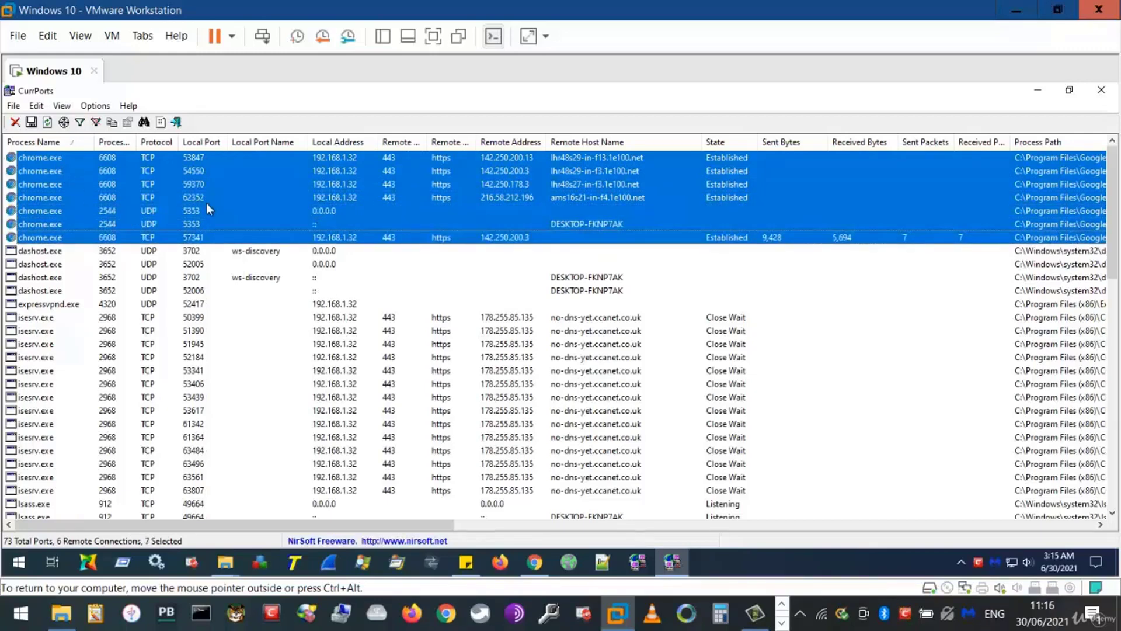
Step: Close the selected Chrome TCP connections, confirm, and dismiss the failed-to-close warning
right_click(206, 203)
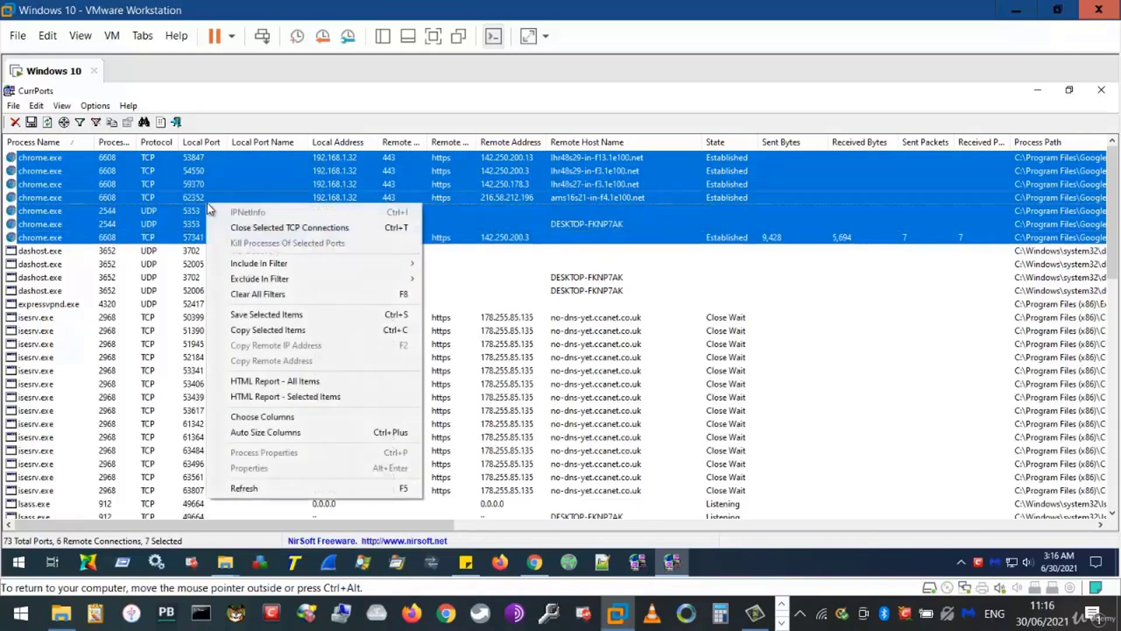
left_click(297, 228)
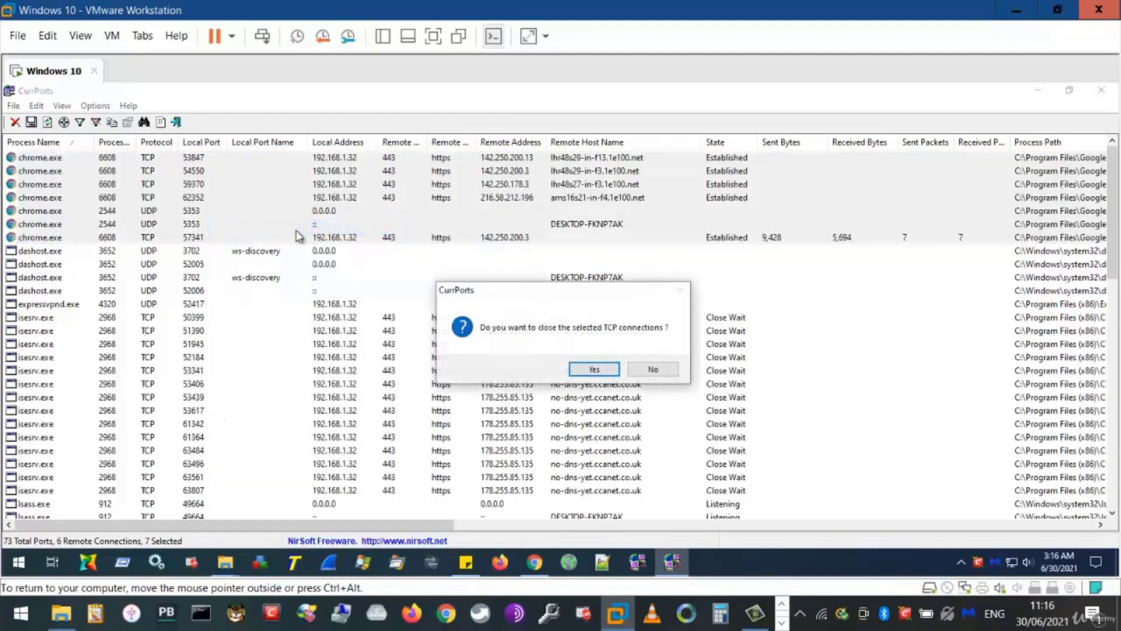
key("Return")
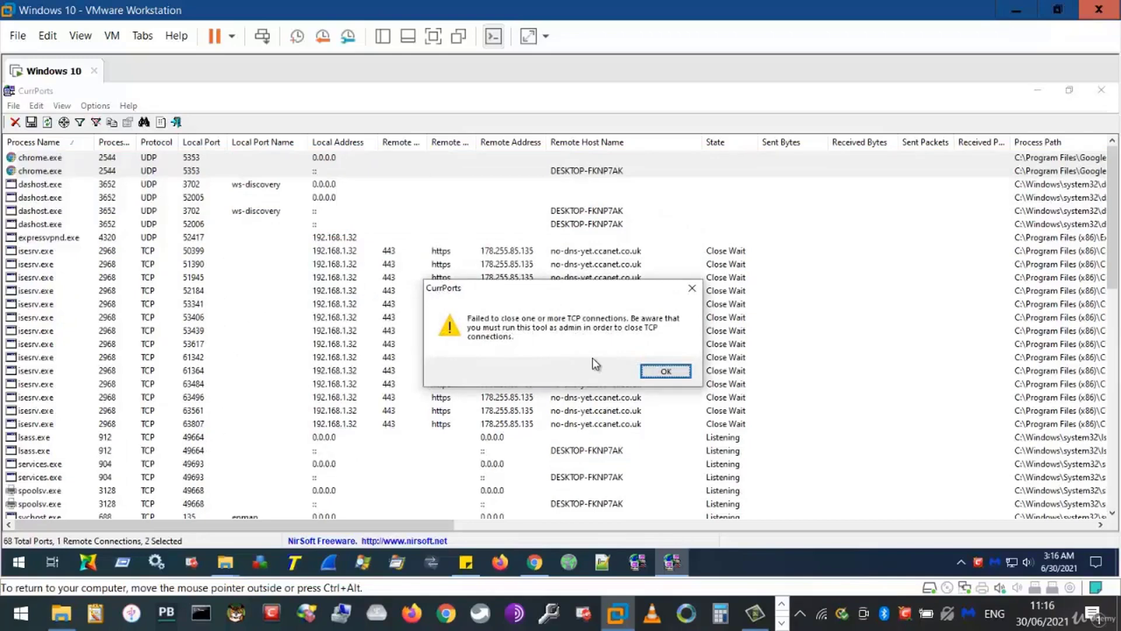
left_click(662, 375)
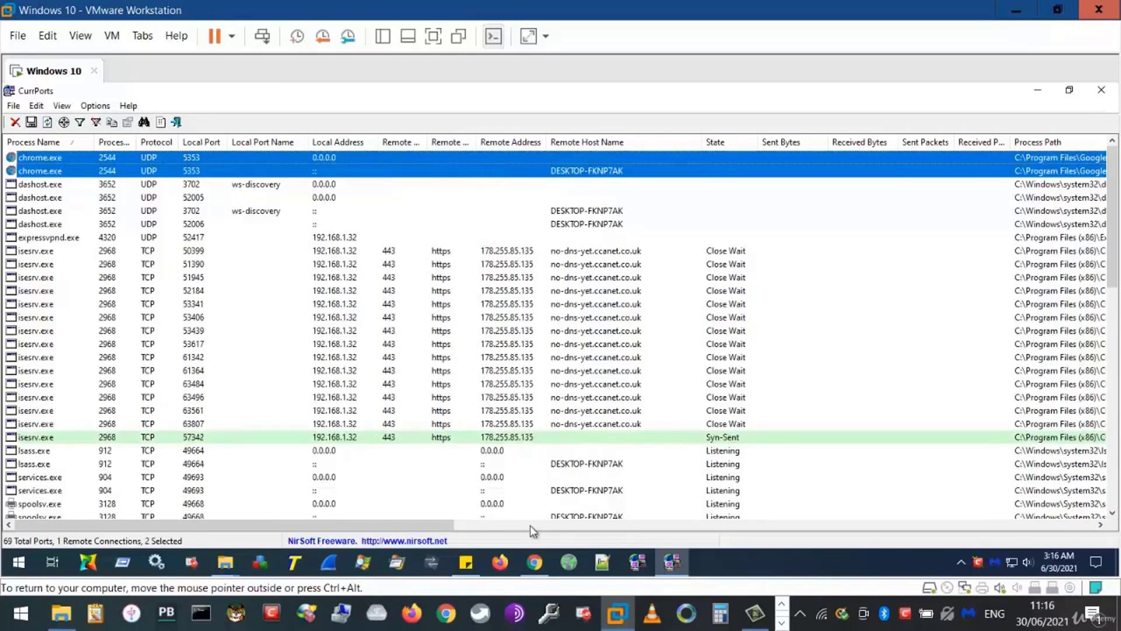
Step: Search Google for 'seks' in Chrome, then minimize the browser
left_click(538, 563)
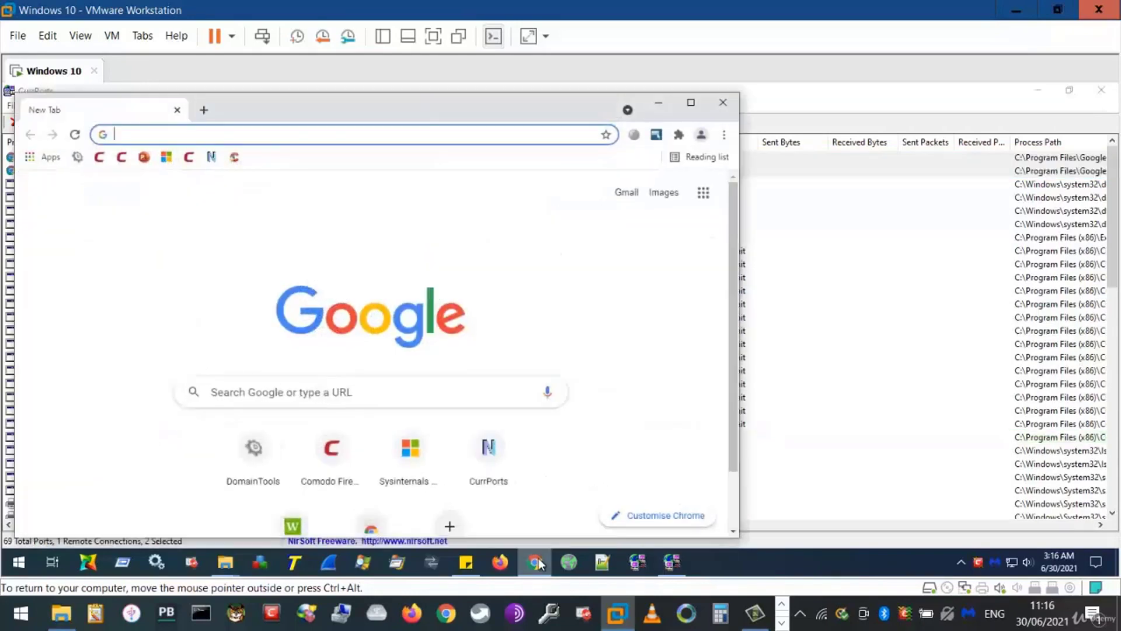
type("sek")
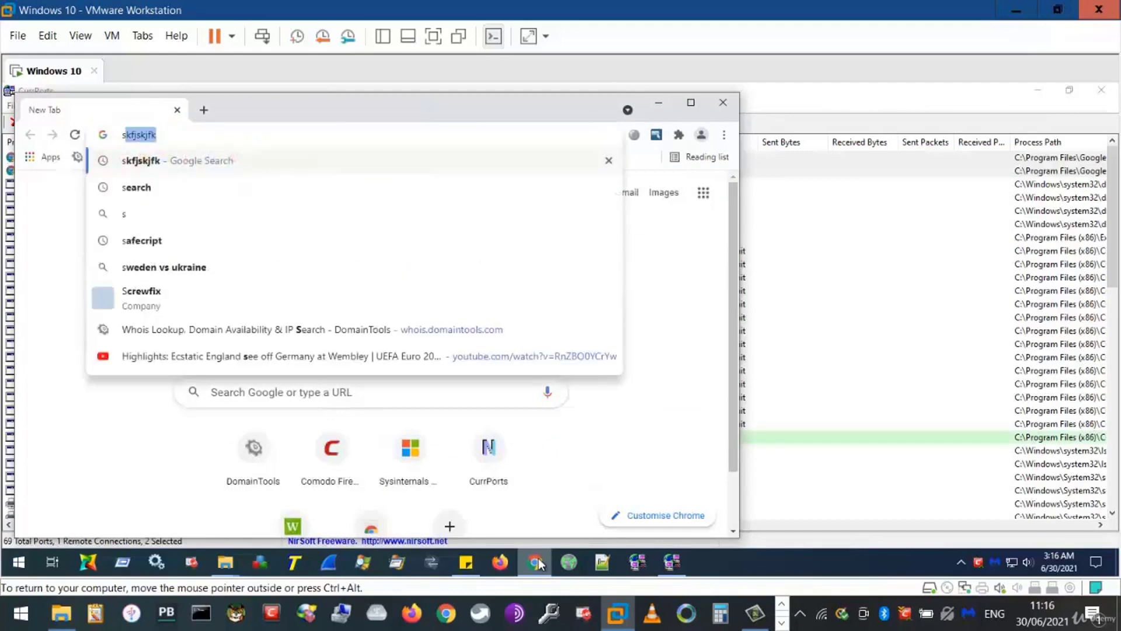
type("s")
key("Return")
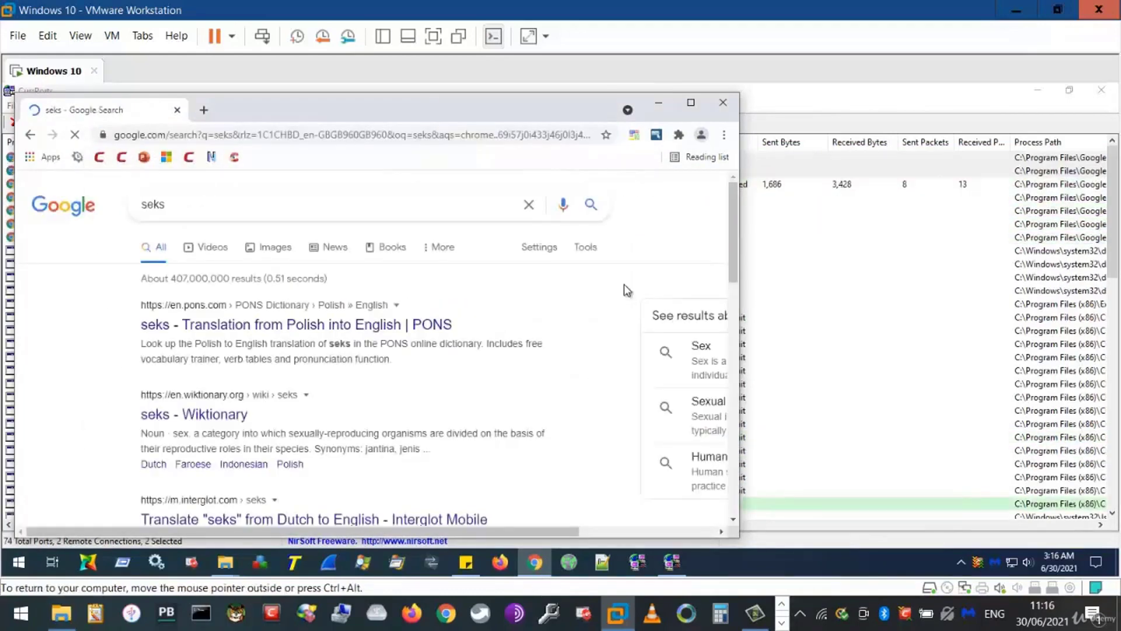
left_click(665, 107)
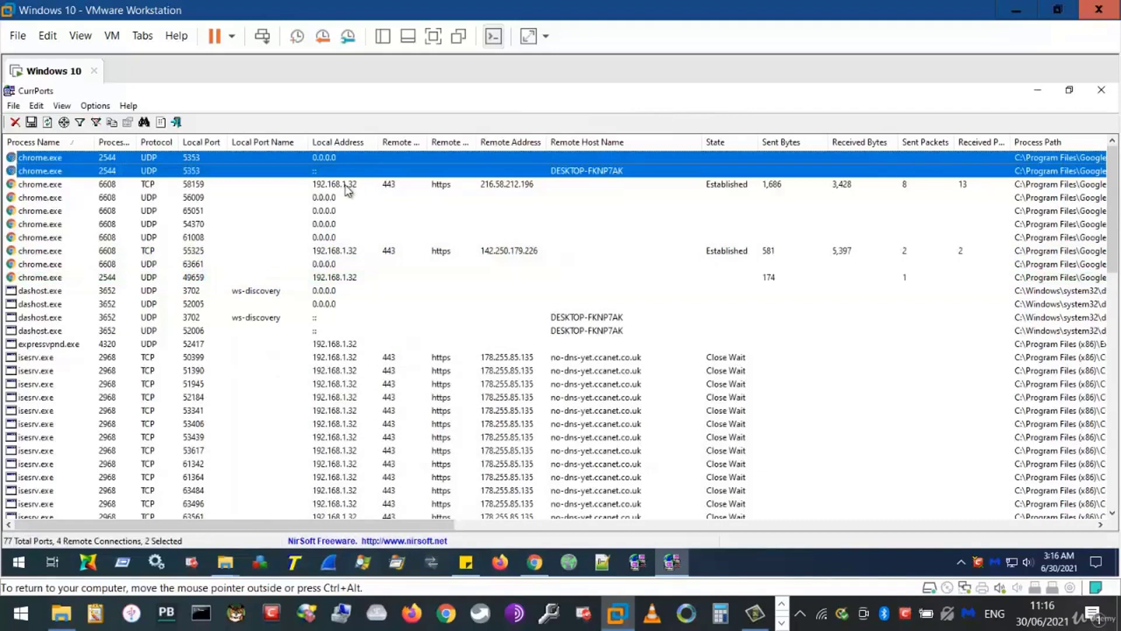
Step: Inspect Chrome's connections on ports 58159 and 55325, then restore down the CurrPorts window
left_click(484, 187)
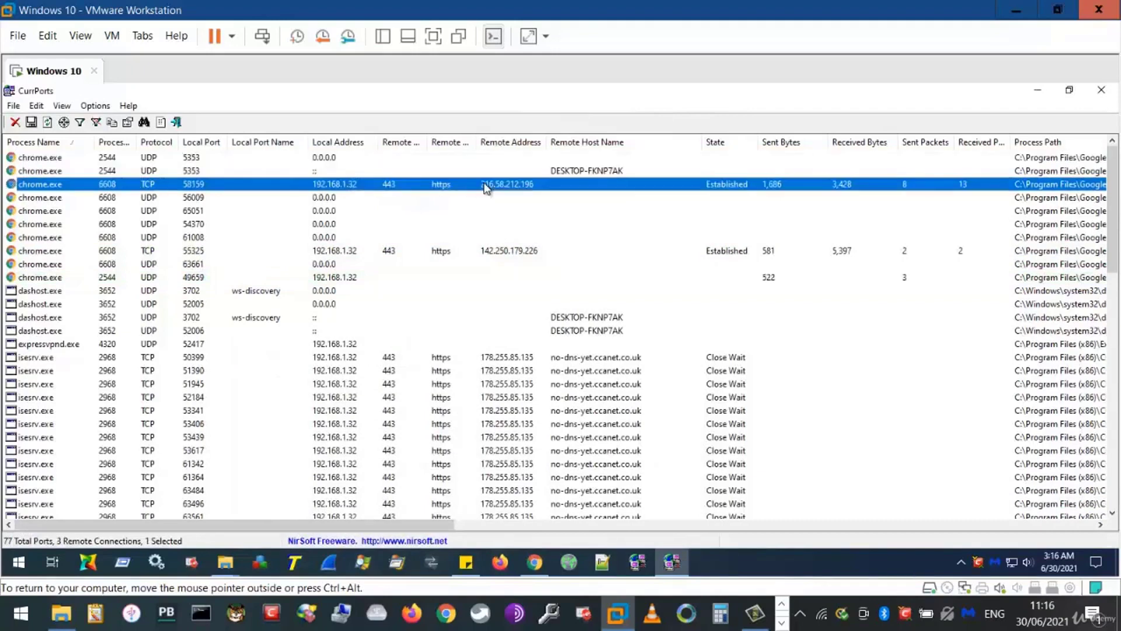
left_click(458, 254)
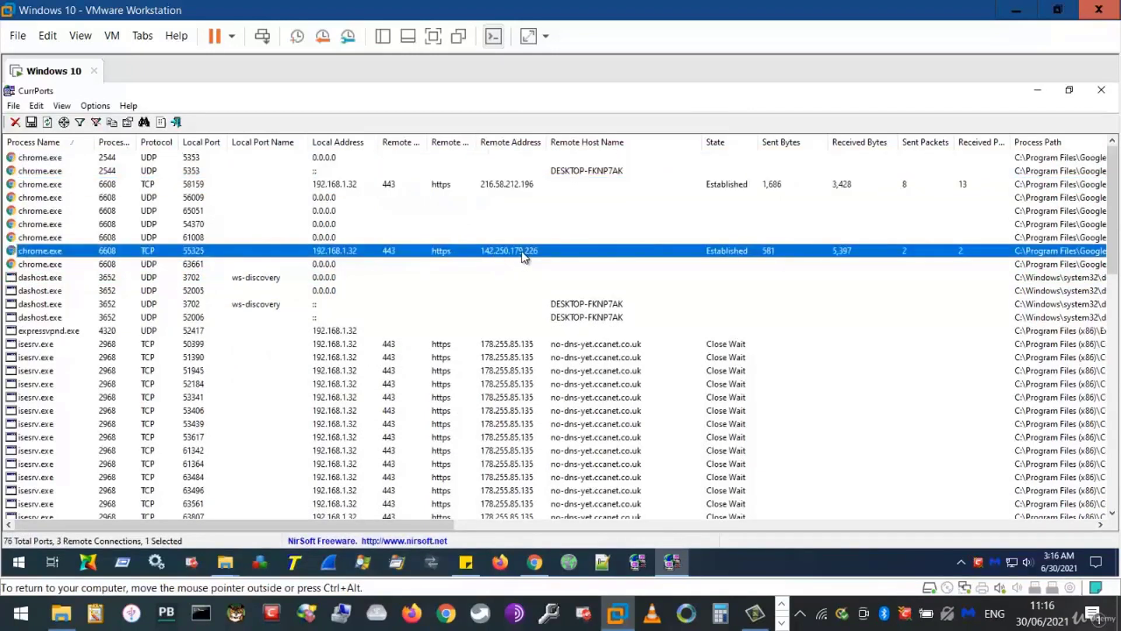
left_click(503, 185)
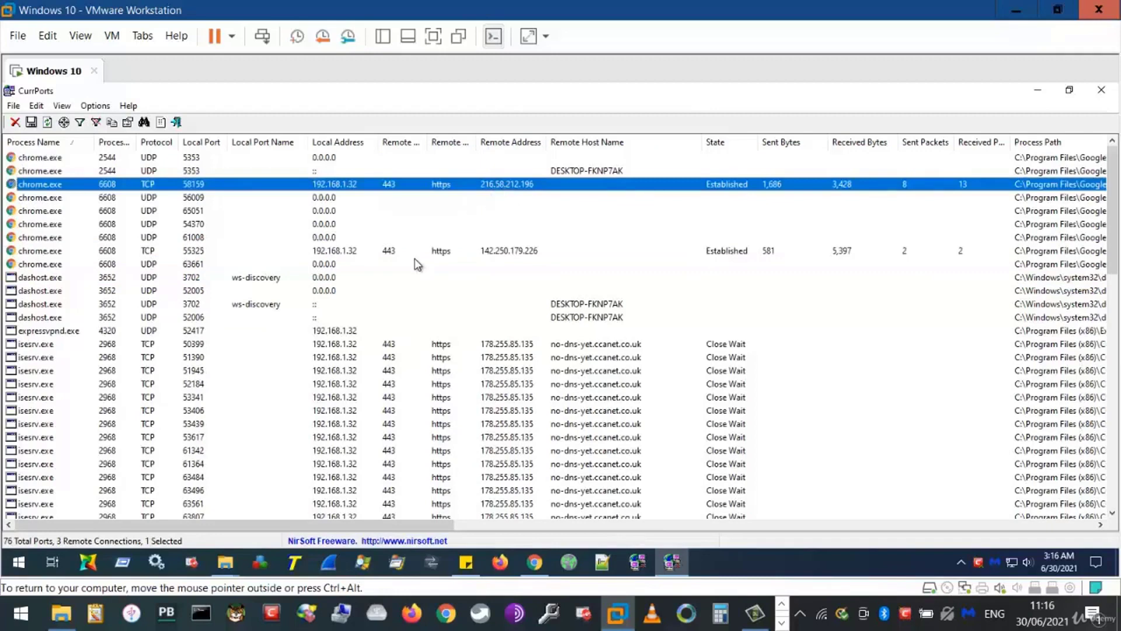
left_click(438, 254)
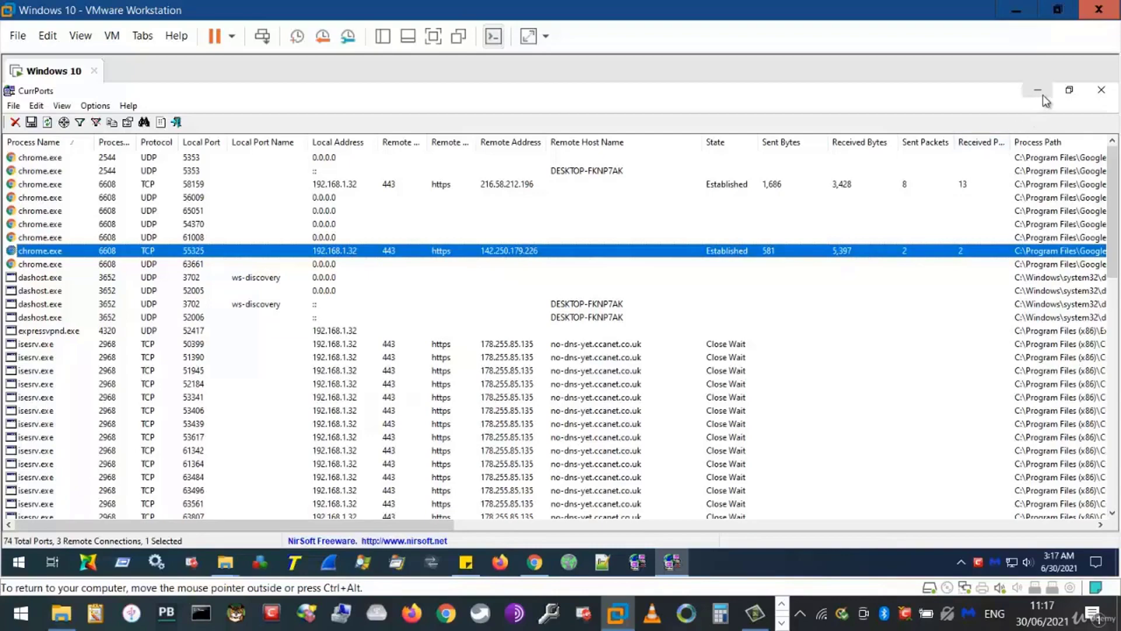
left_click(1070, 90)
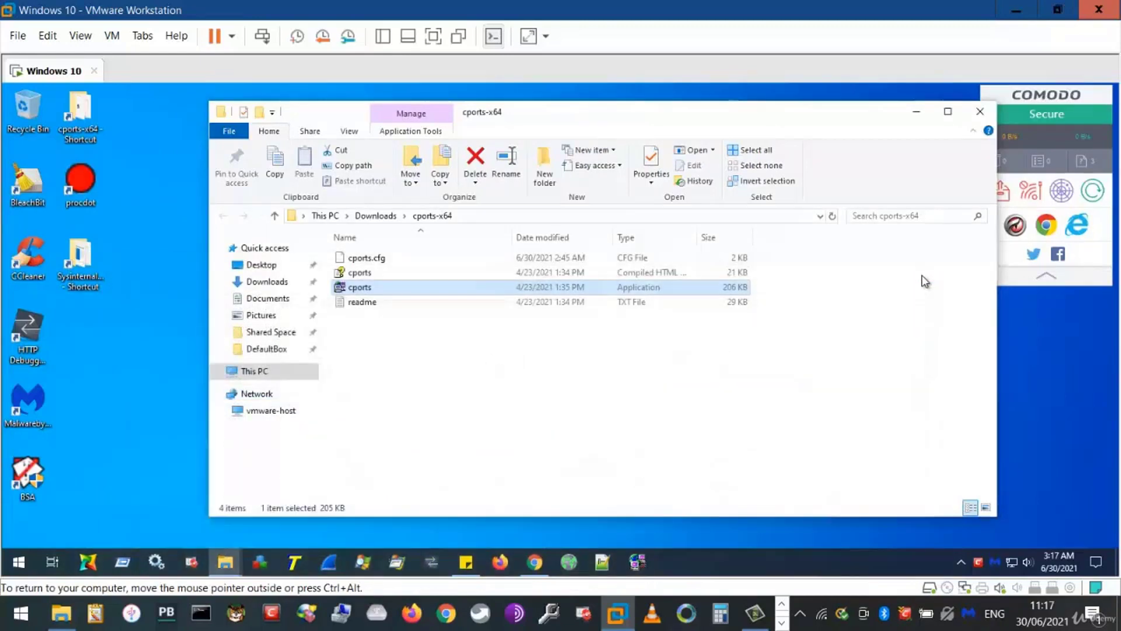
Step: Set Comodo Firewall to Block All from its tray icon menu
right_click(979, 564)
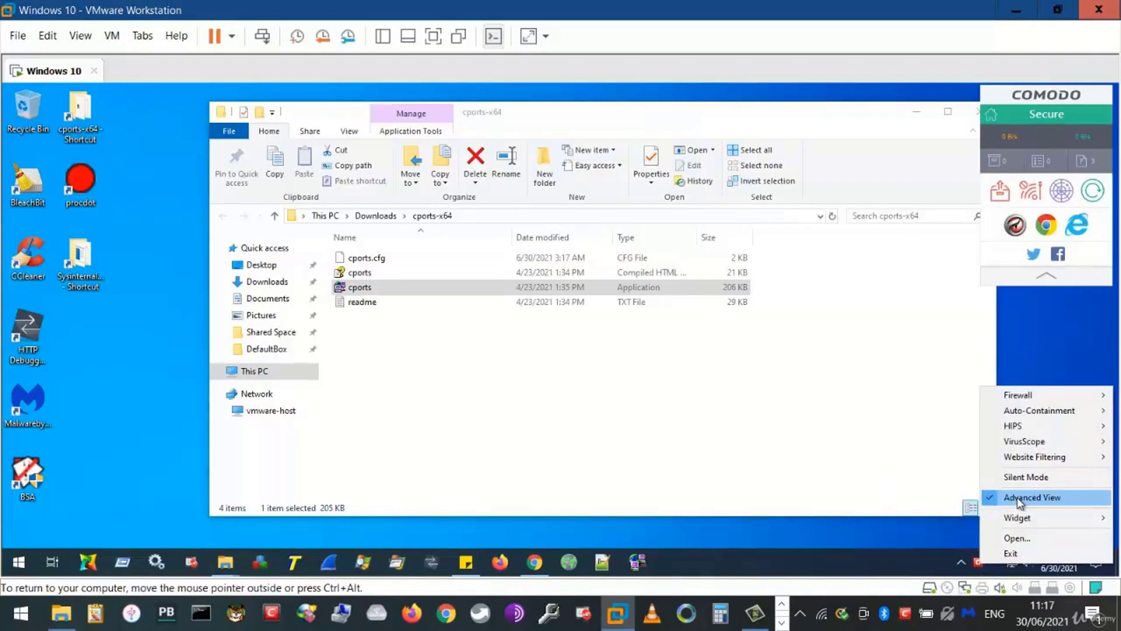
mouse_move(1001, 396)
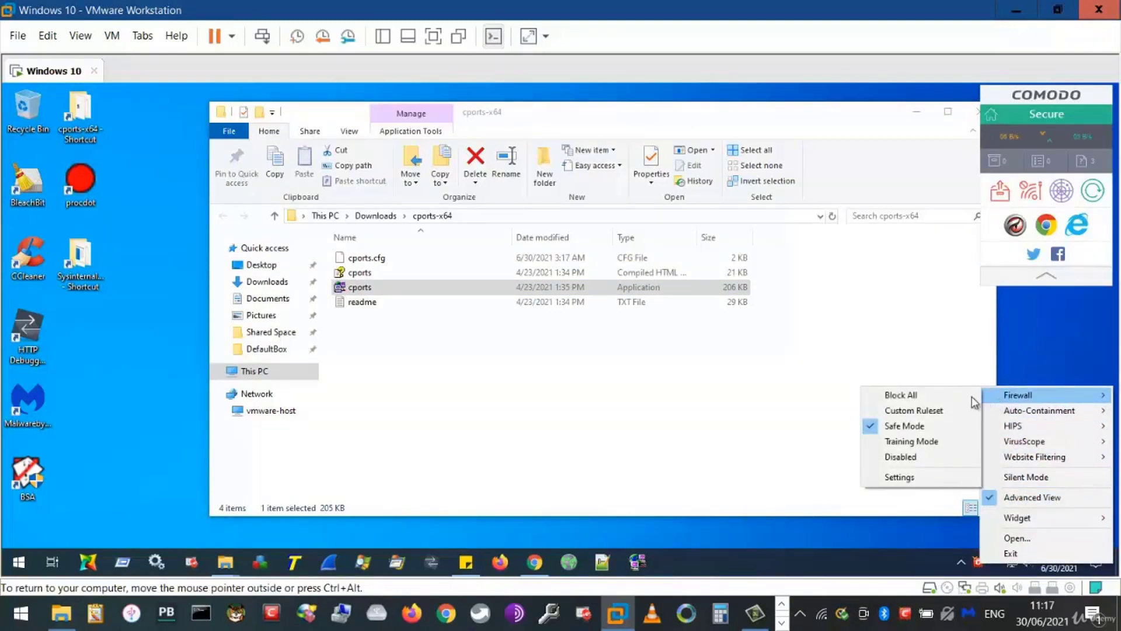
left_click(950, 402)
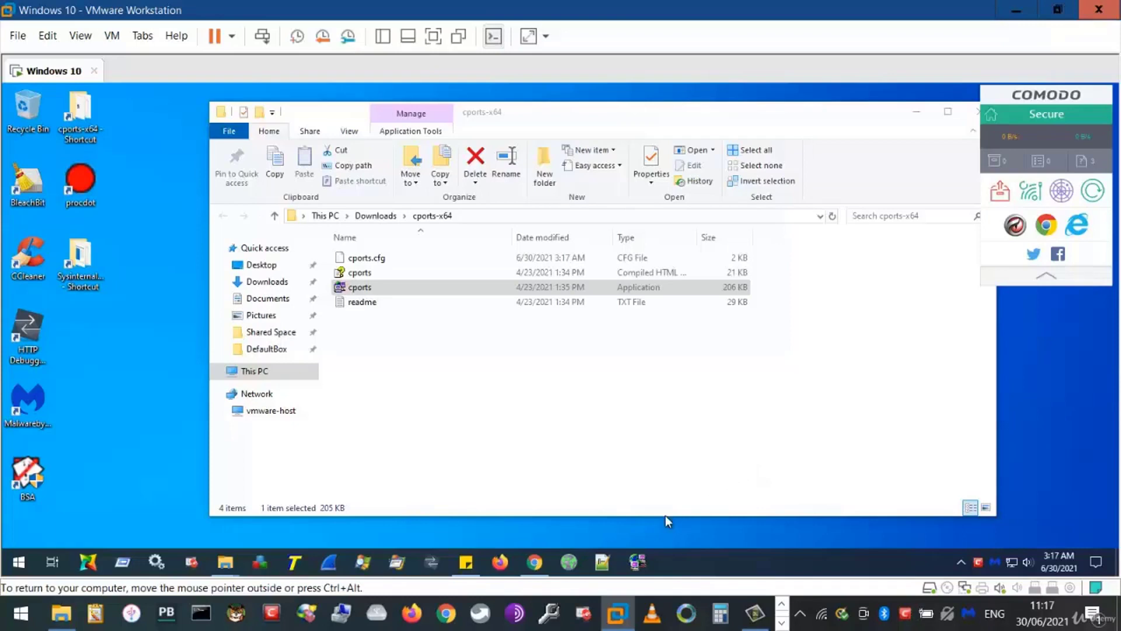
Step: Search 'sjkfdsk' in a new Chrome tab to test connectivity under the block
left_click(536, 565)
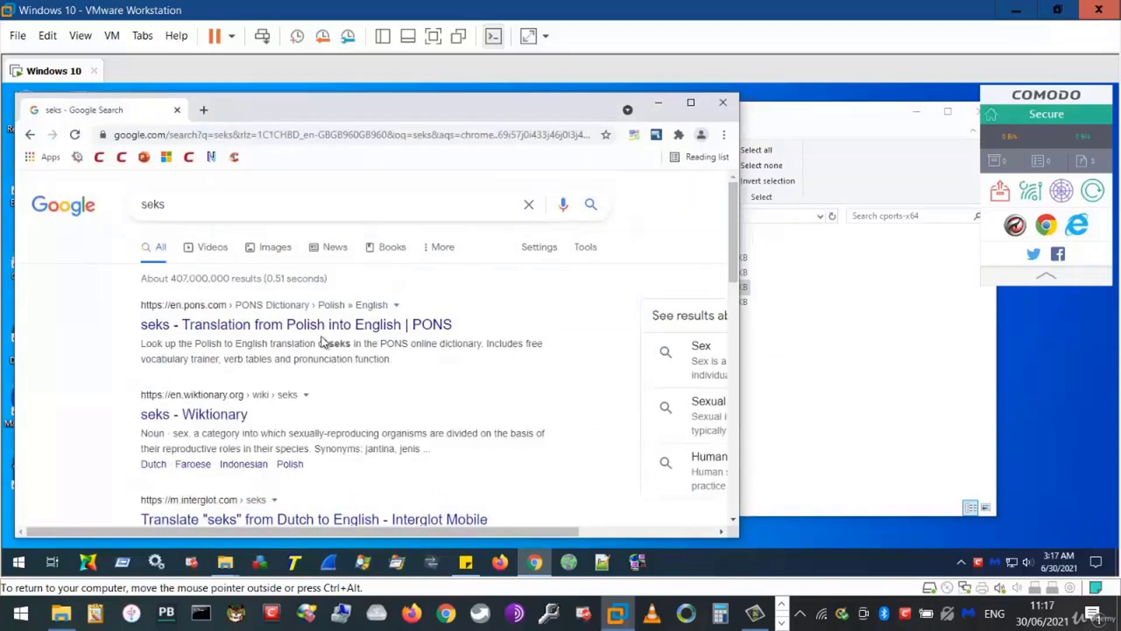
left_click(203, 116)
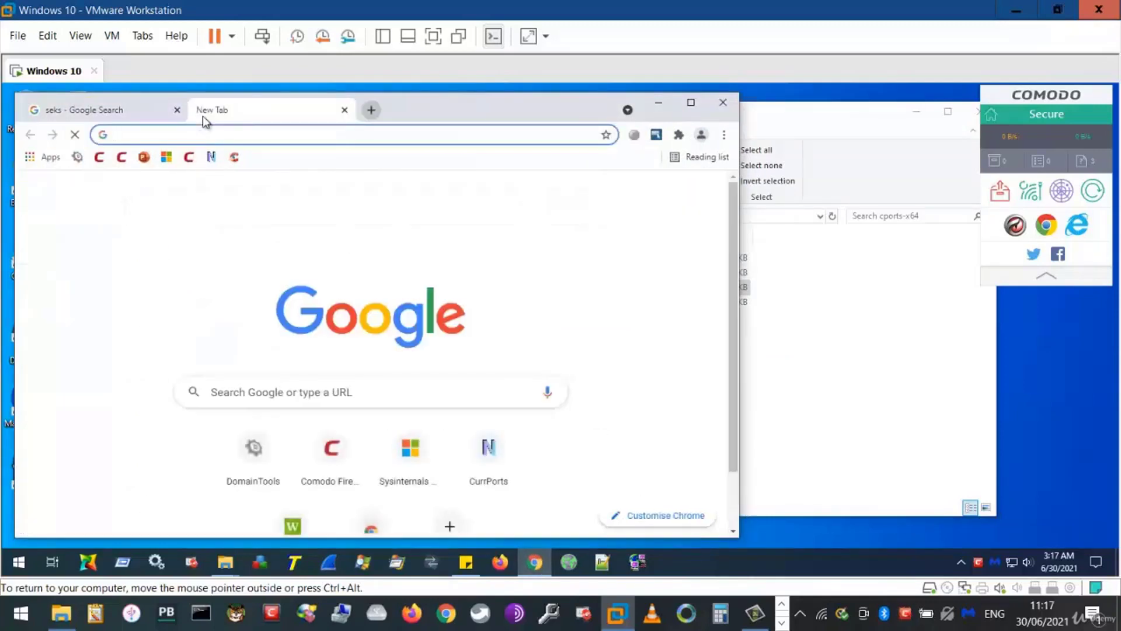
type("sjkfdsk")
key("Return")
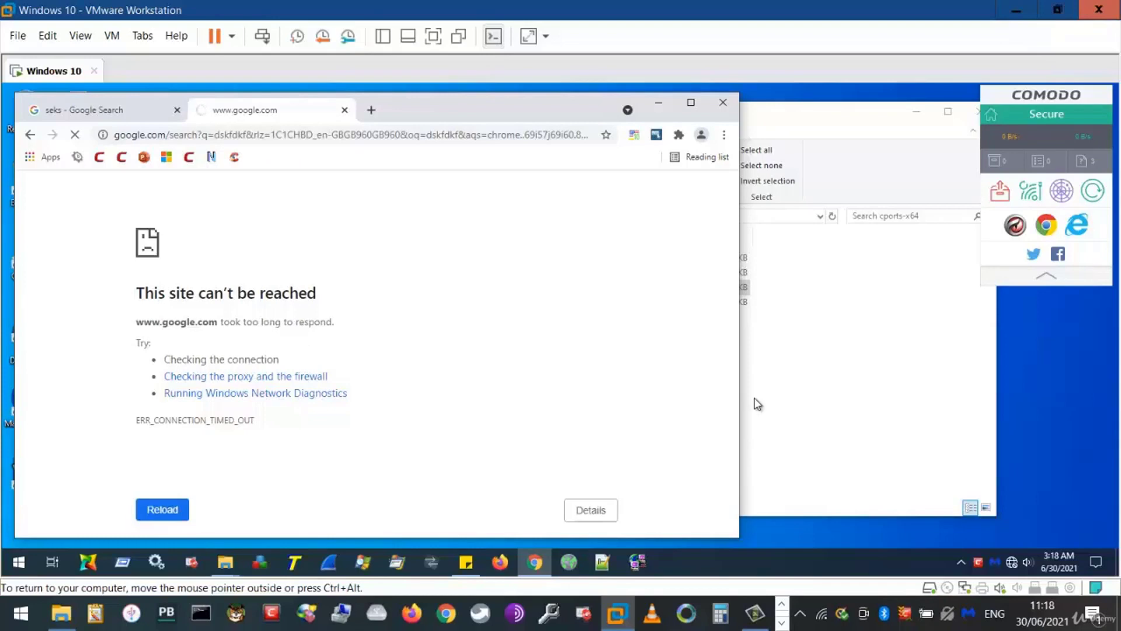
Step: Switch Comodo Firewall from Block All back to Safe Mode from the tray menu
right_click(977, 565)
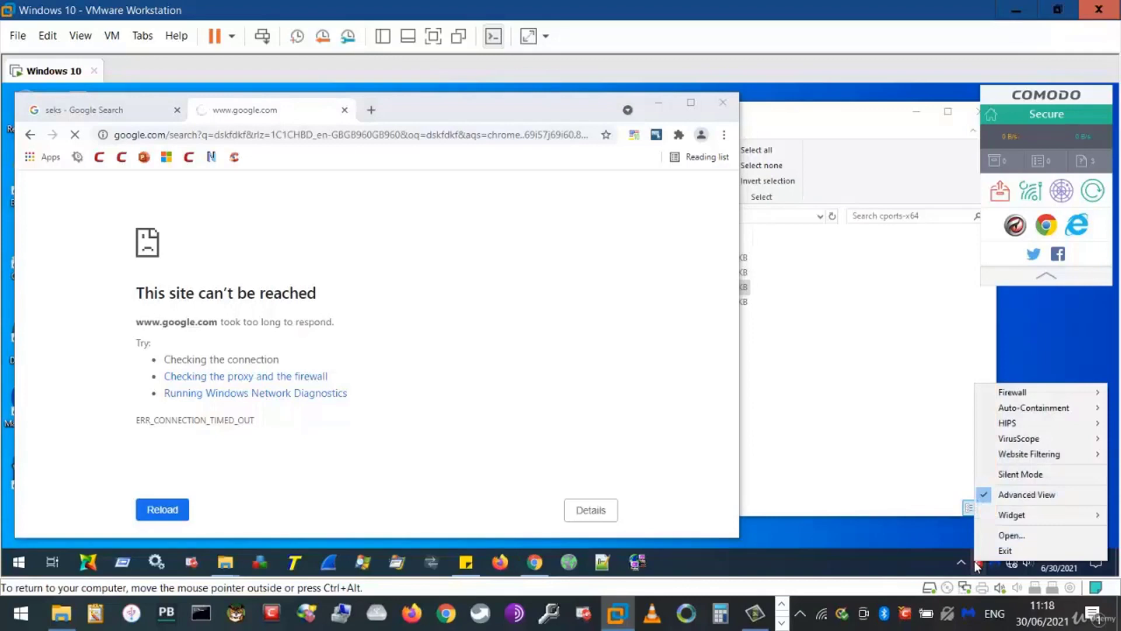
mouse_move(1000, 394)
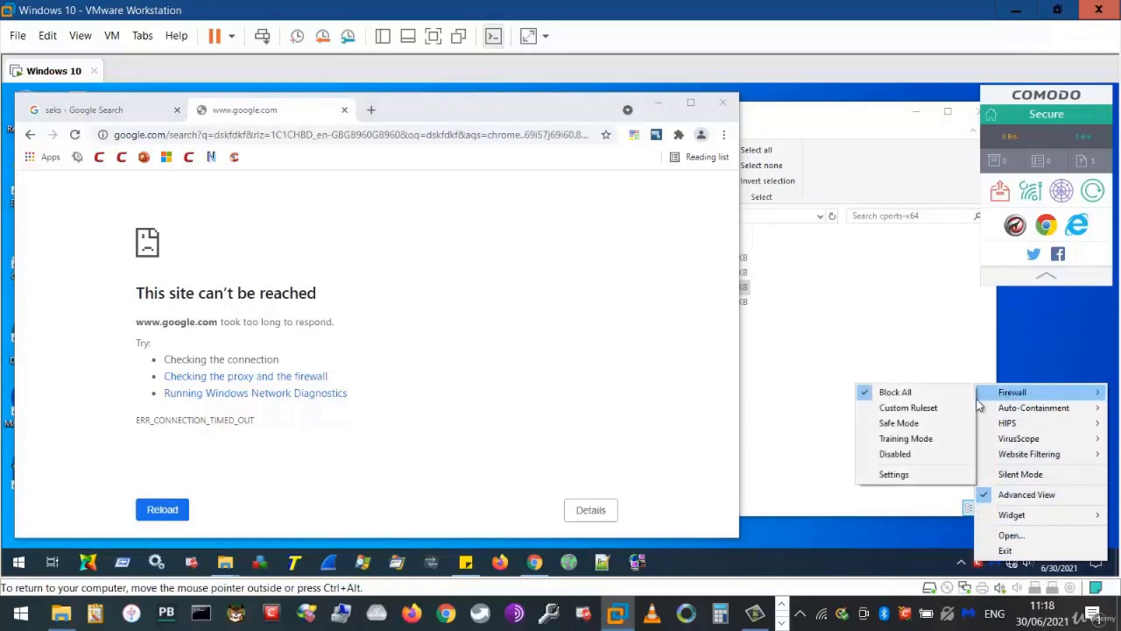
left_click(934, 425)
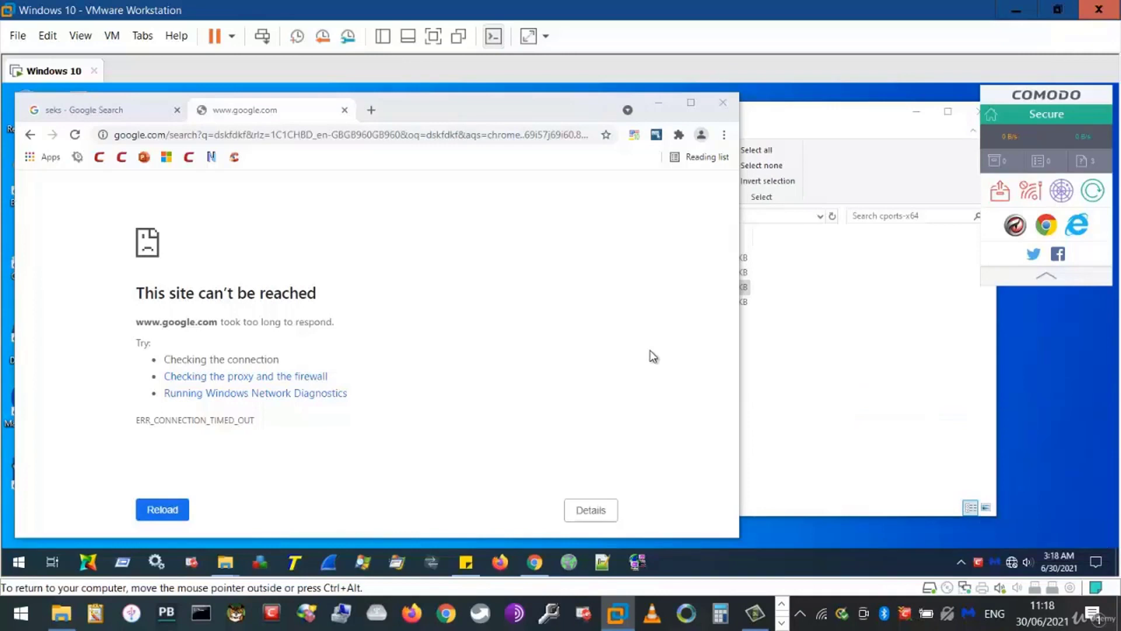
Step: Search 'sfjdk' from Chrome's address bar, then Alt+Tab back to CurrPorts
left_click(309, 136)
type("sfjdk")
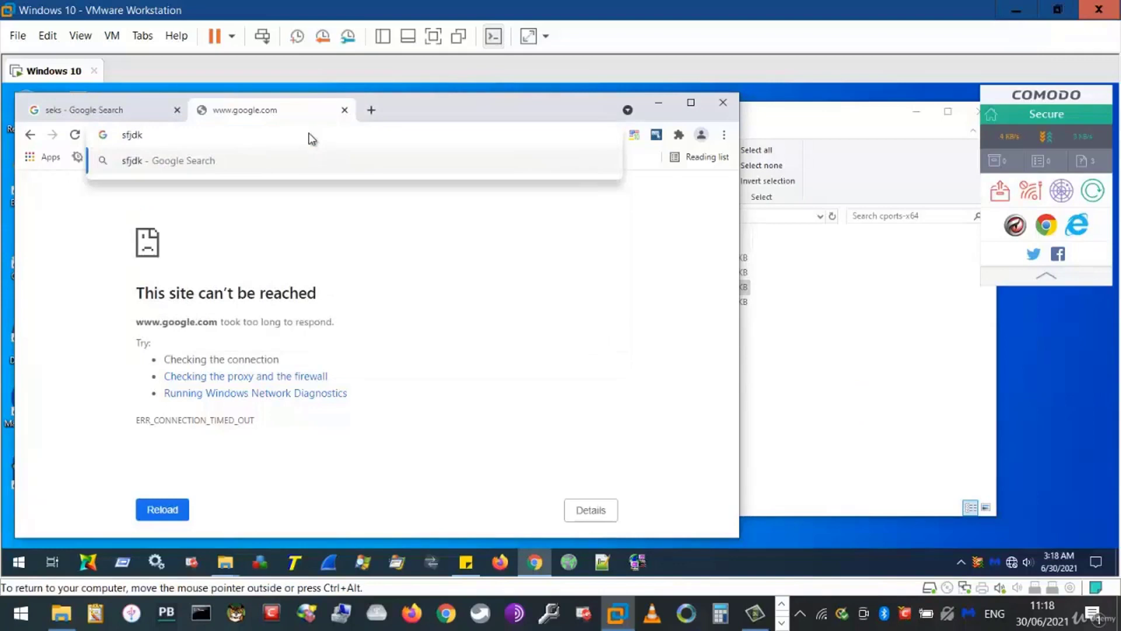
key("Return")
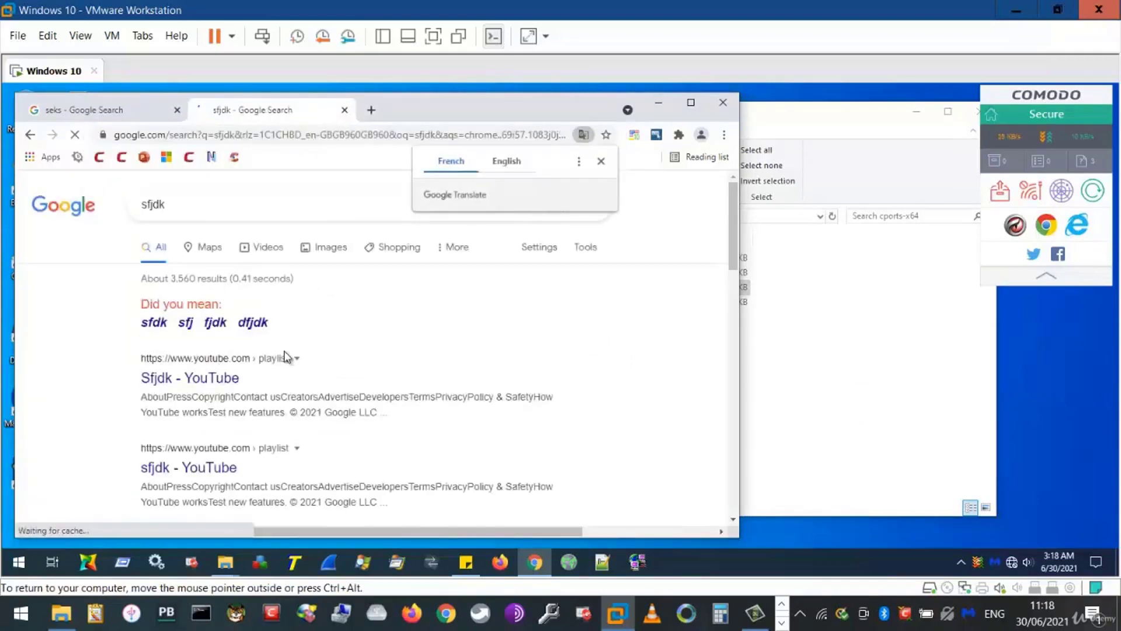
key("alt+Tab")
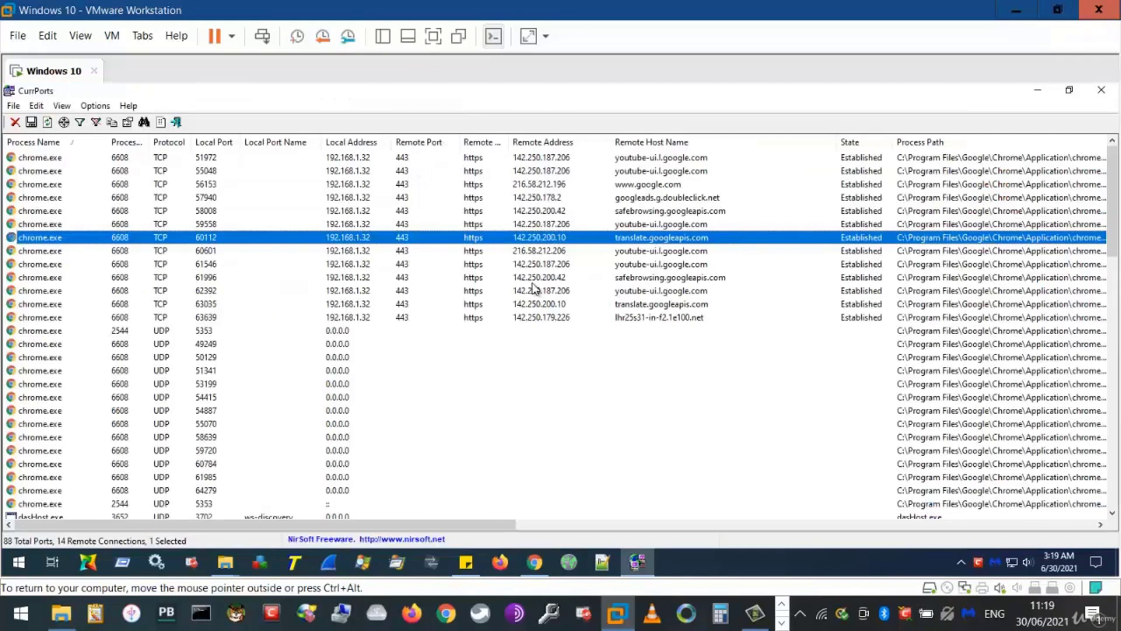
left_click(536, 158)
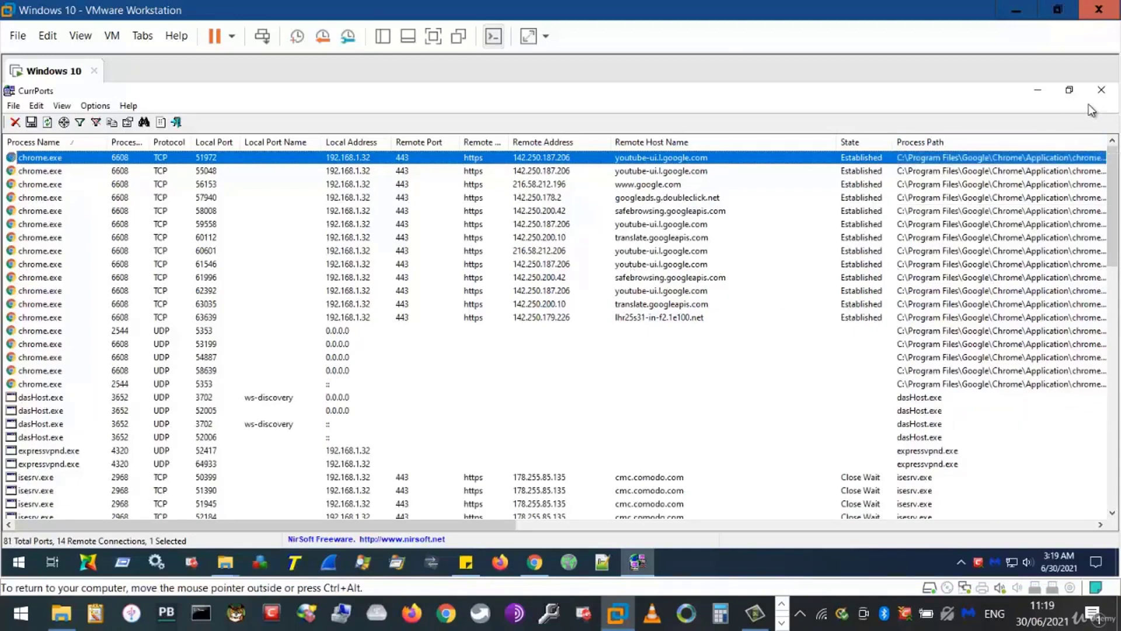
Step: Close CurrPorts and switch the Comodo firewall to Block All from the tray menu
left_click(1101, 89)
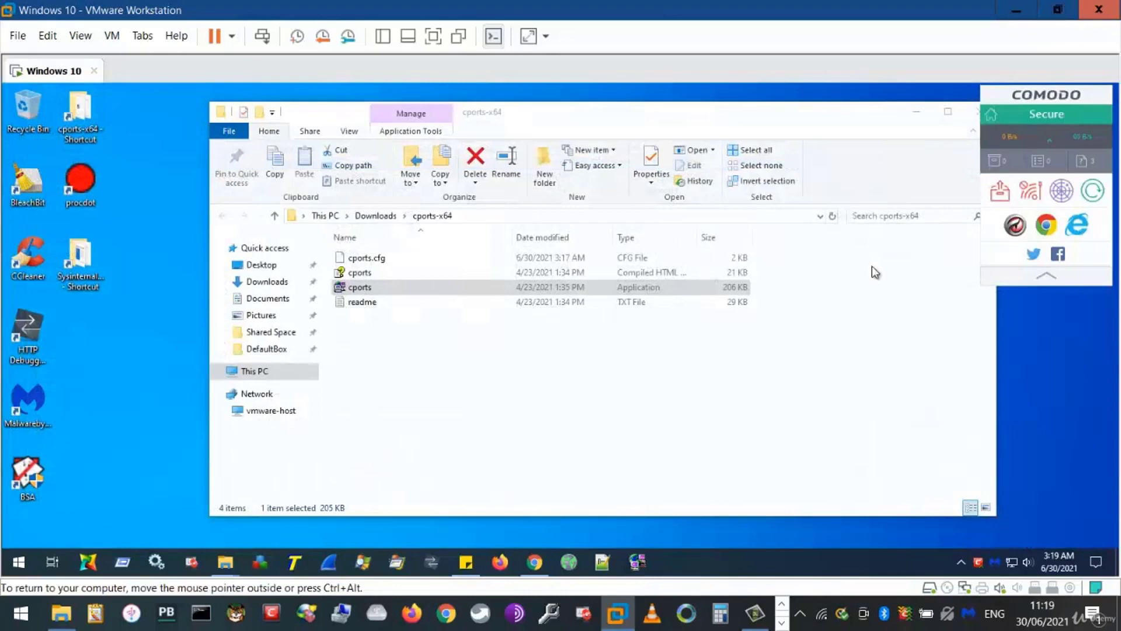
right_click(978, 562)
mouse_move(987, 393)
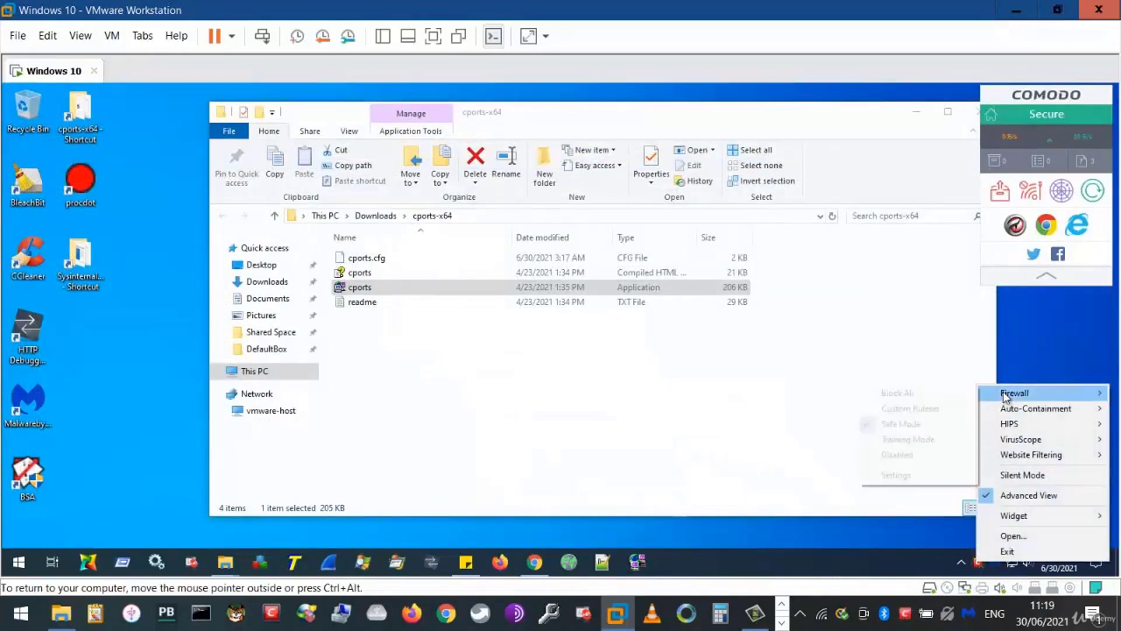
left_click(952, 399)
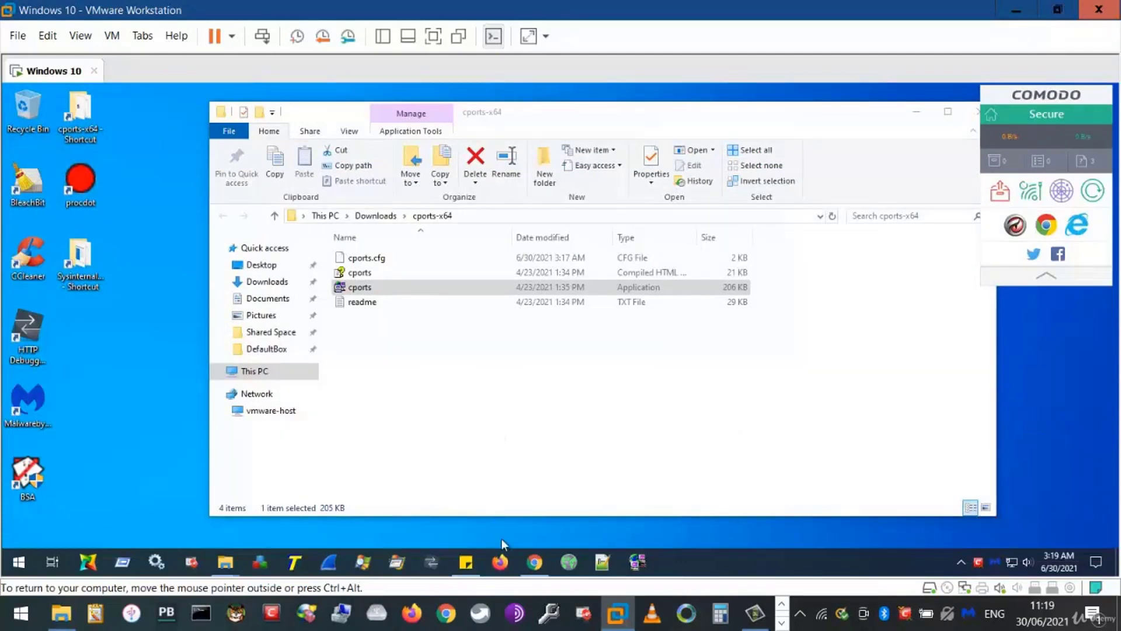
Step: Search 'sfdsjfdj' in Firefox, confirm the site can't be reached, then close Firefox
left_click(503, 563)
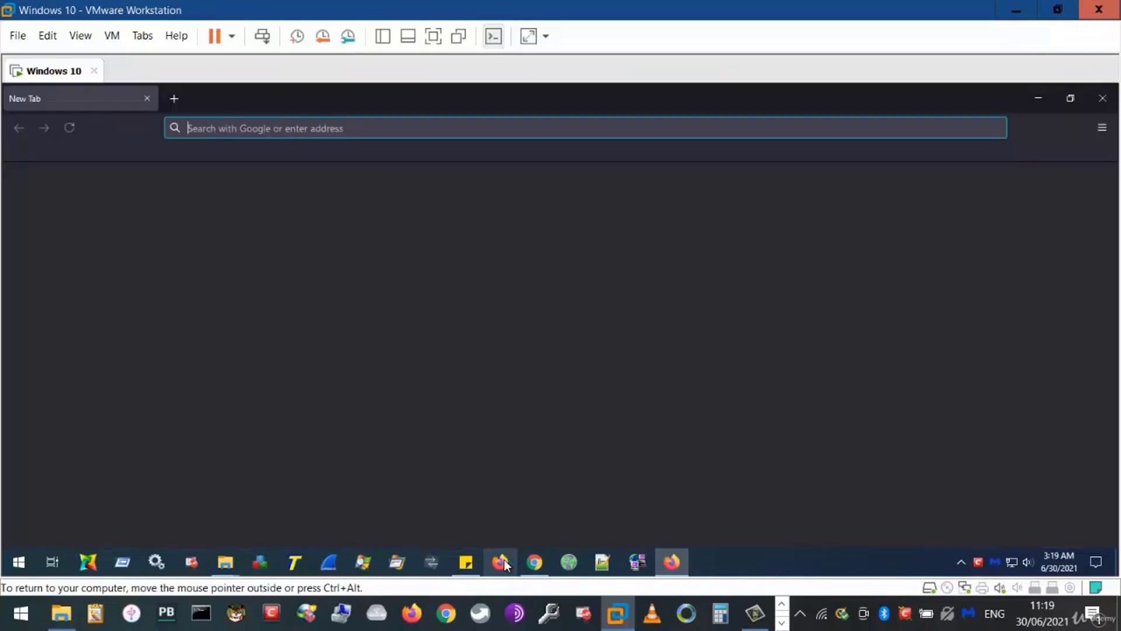
type("sfdsjfd")
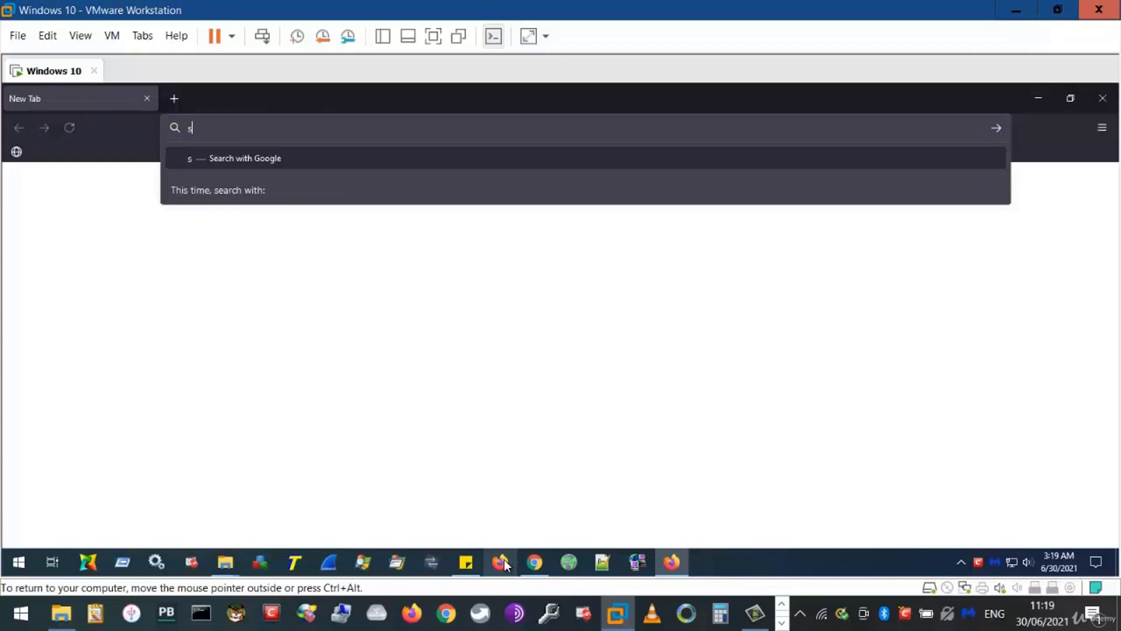
type("j")
key("Return")
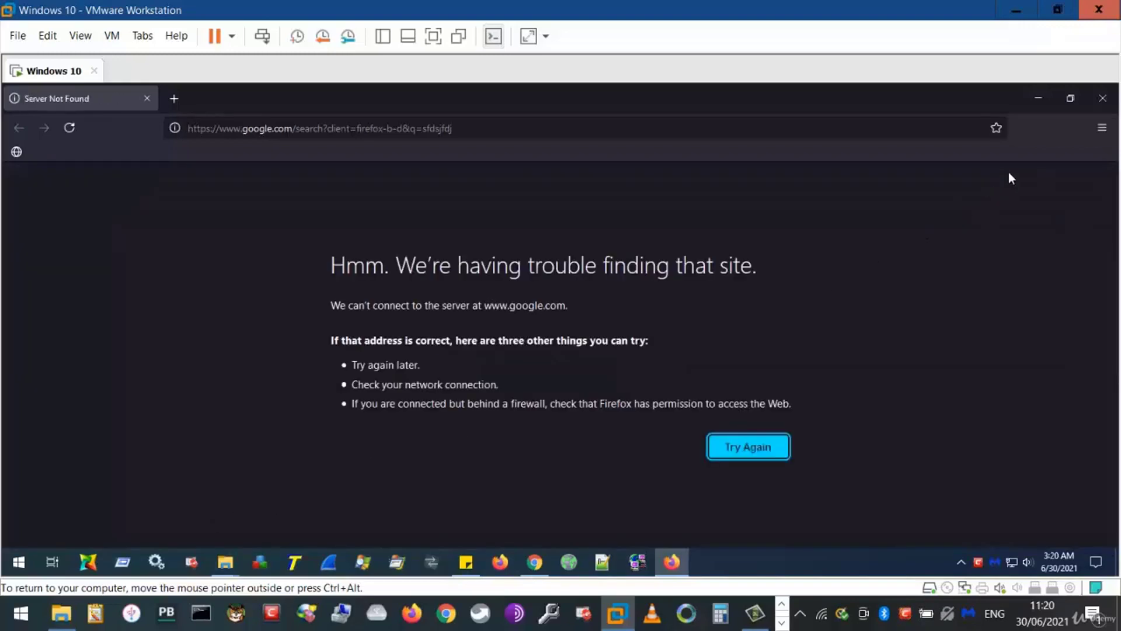
left_click(1102, 98)
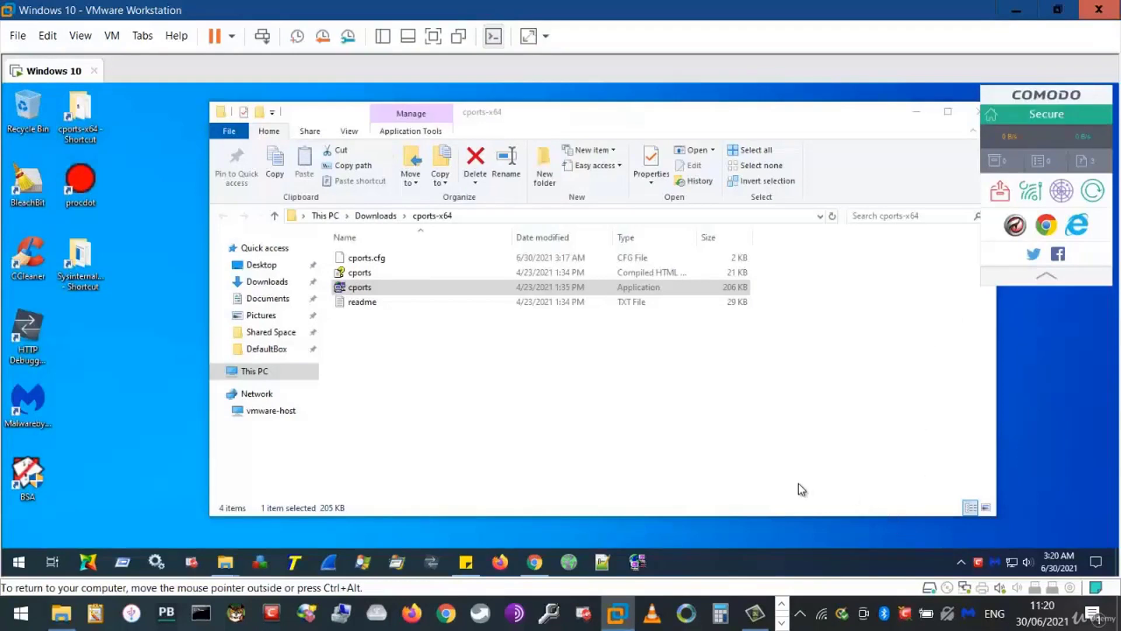
Step: Switch the Comodo firewall from Block All back to Safe Mode via the tray menu
right_click(976, 562)
mouse_move(1001, 390)
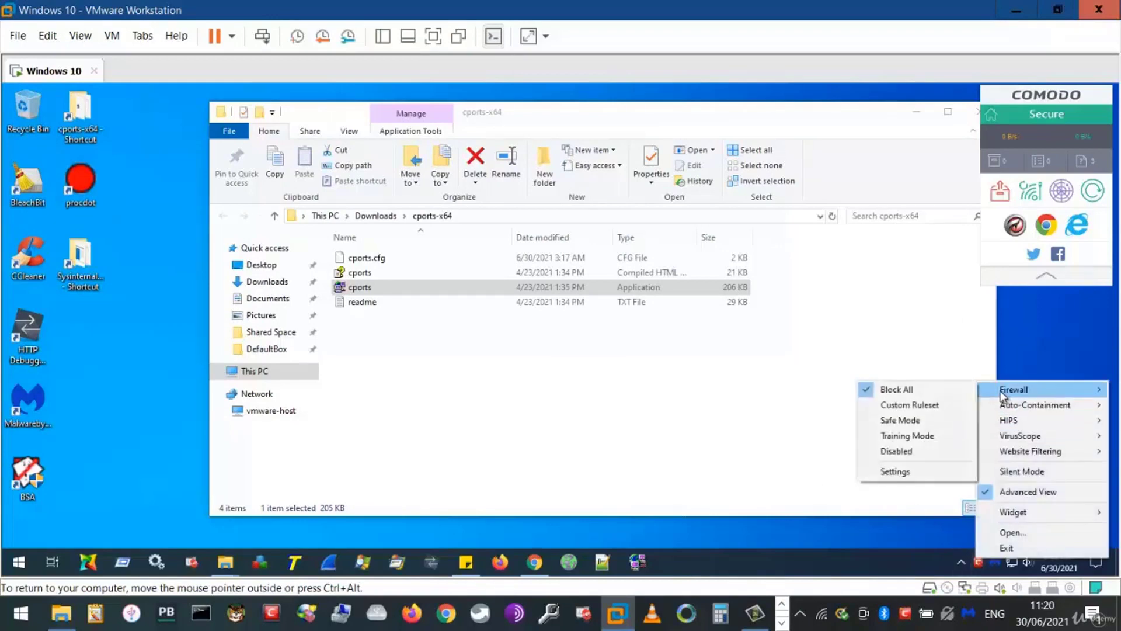
left_click(924, 421)
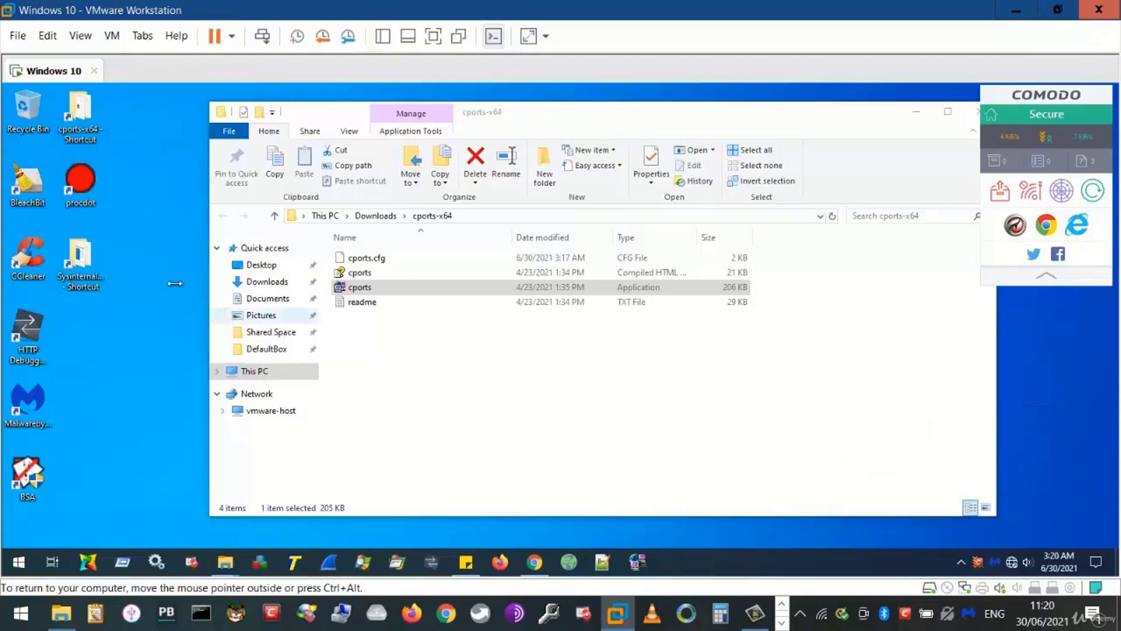
Step: Open the SysinternalsSuite folder and run Autoruns64 as administrator
double_click(80, 259)
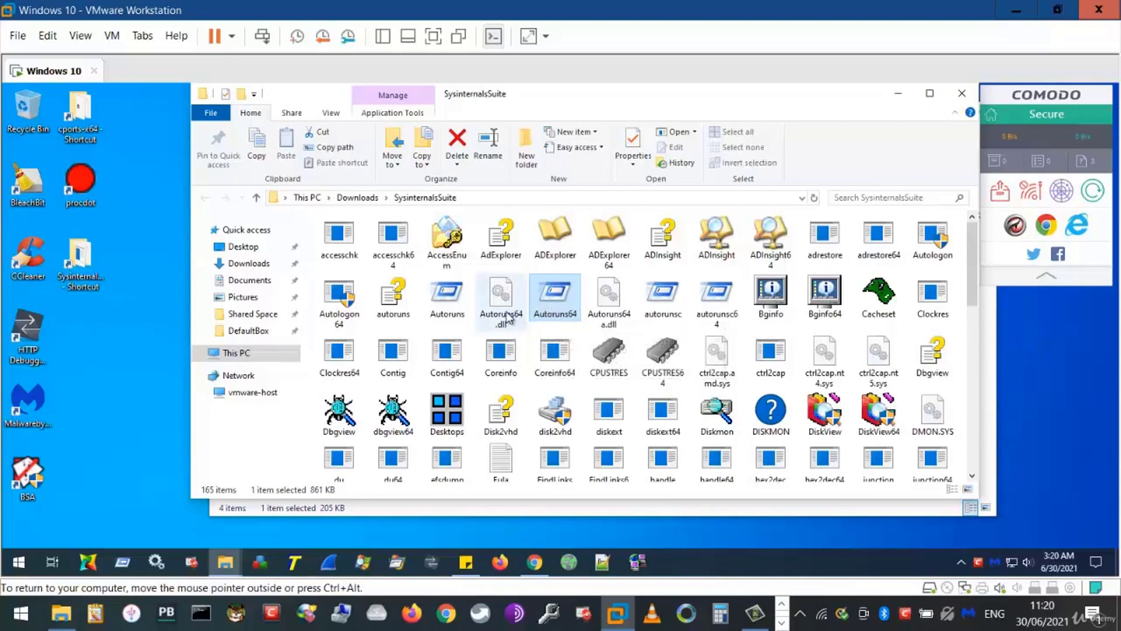
right_click(551, 314)
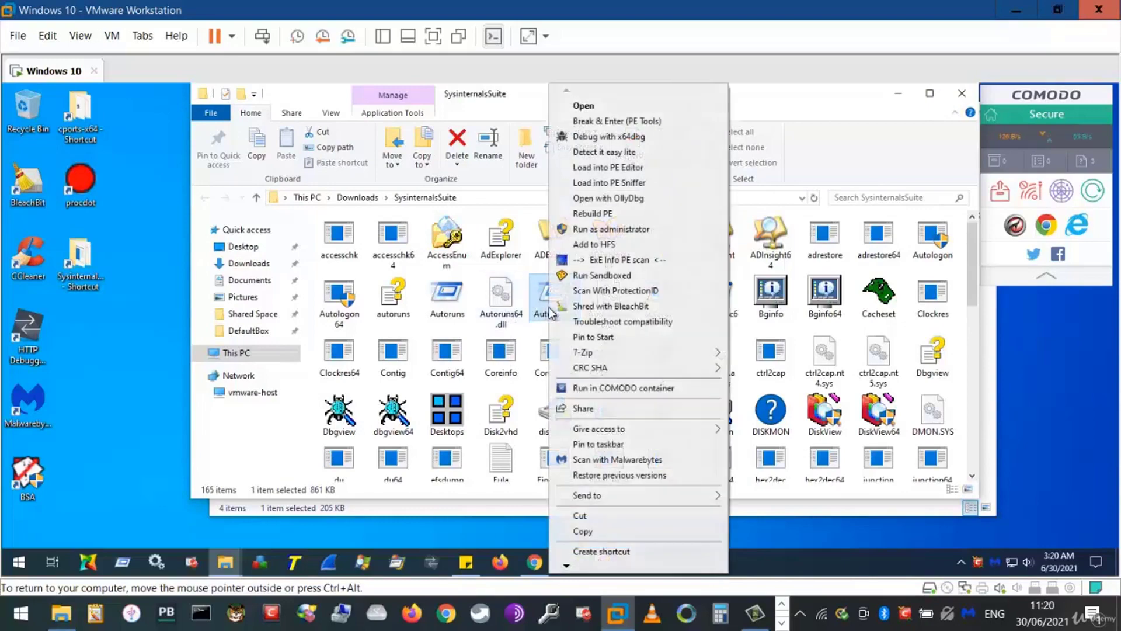
left_click(584, 231)
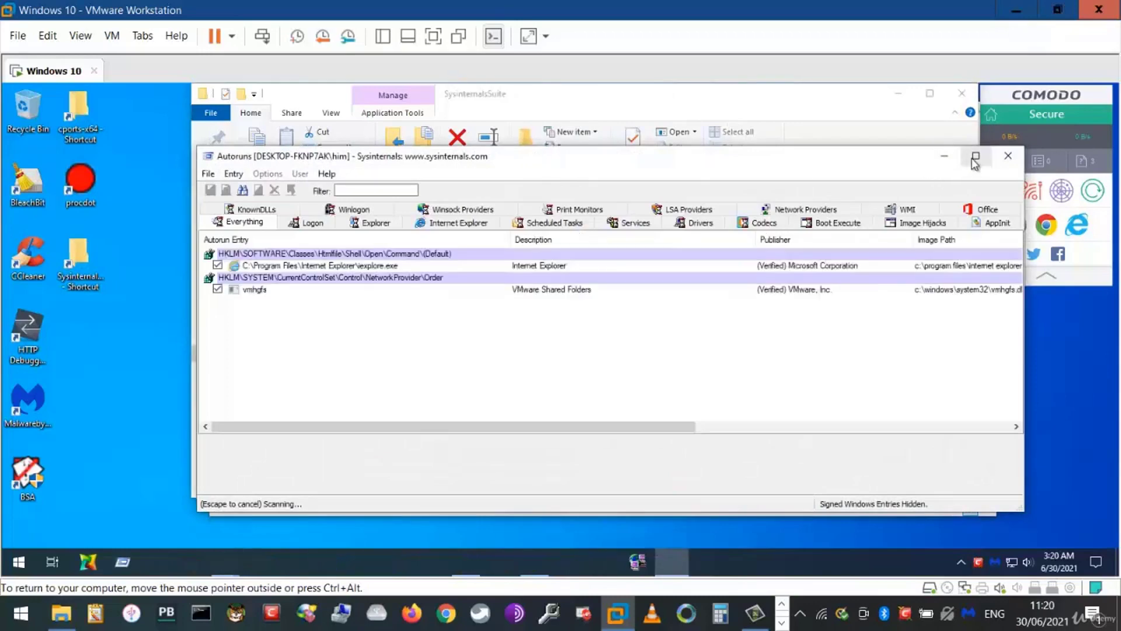
Step: Maximize the Autoruns window and let the scan finish listing all autostart entries
left_click(975, 156)
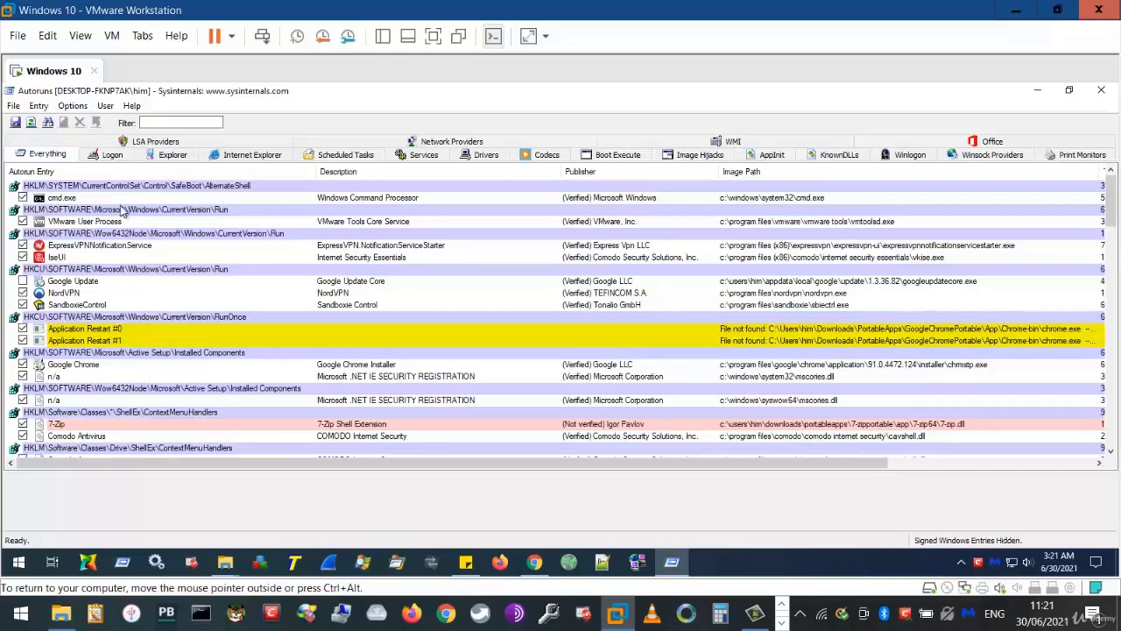
Step: Browse the Logon, Scheduled Tasks and Services lists, ending back on the Logon entries
left_click(111, 156)
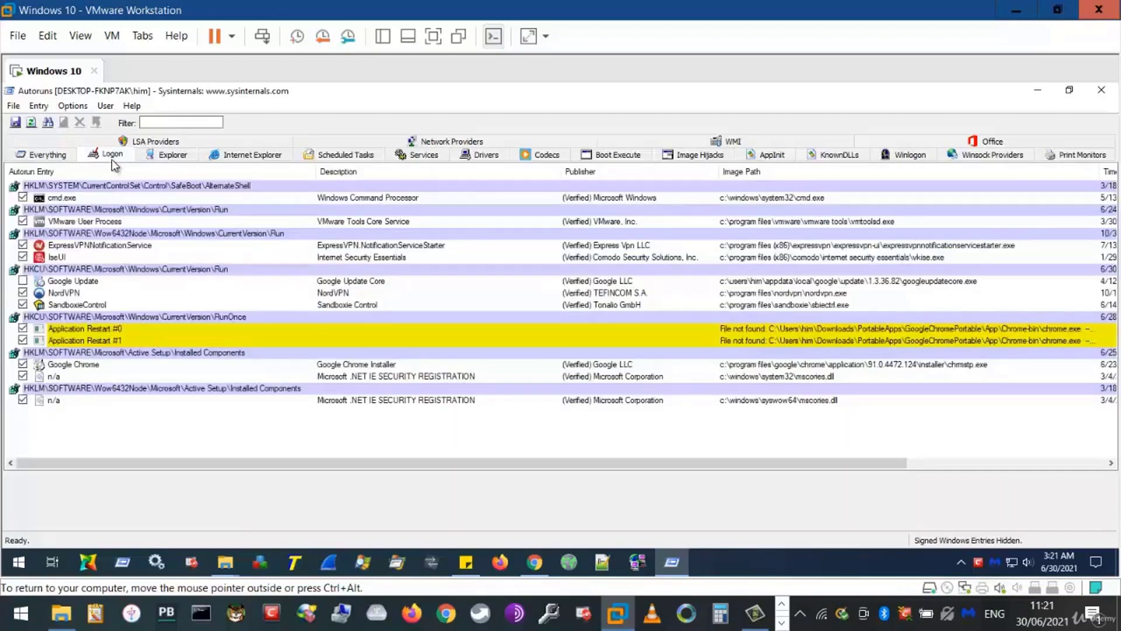
left_click(345, 157)
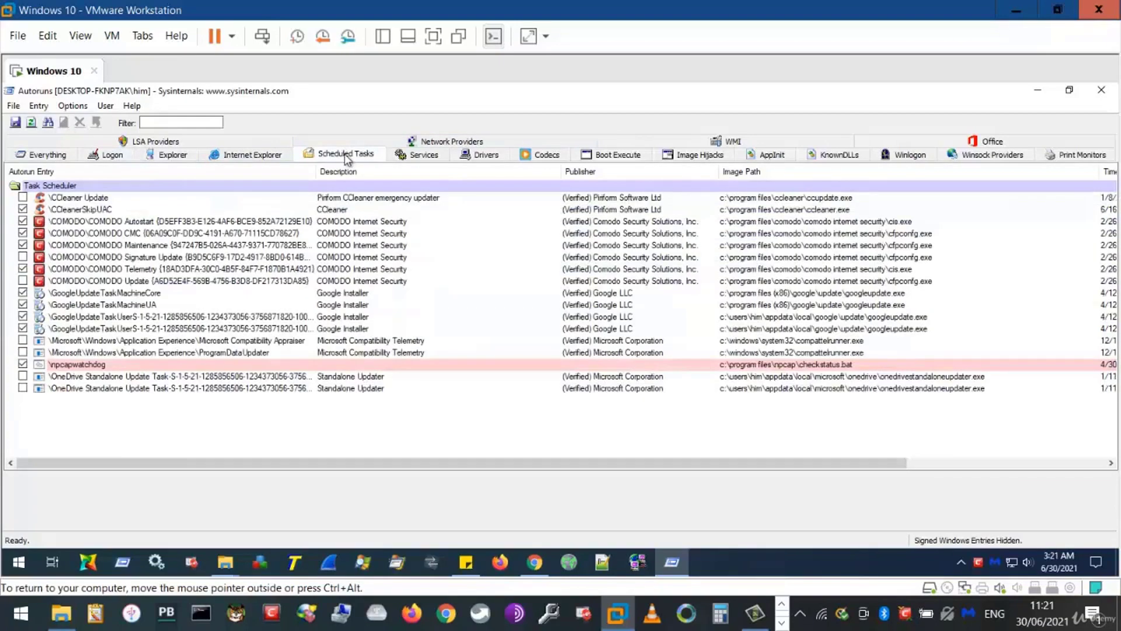
left_click(413, 158)
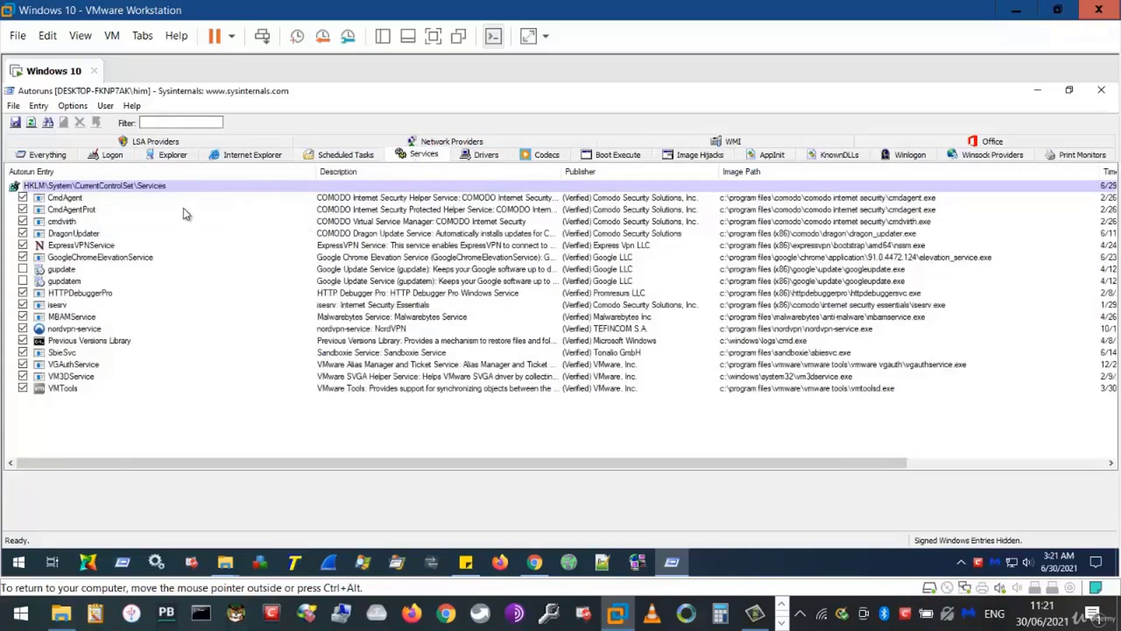
left_click(117, 156)
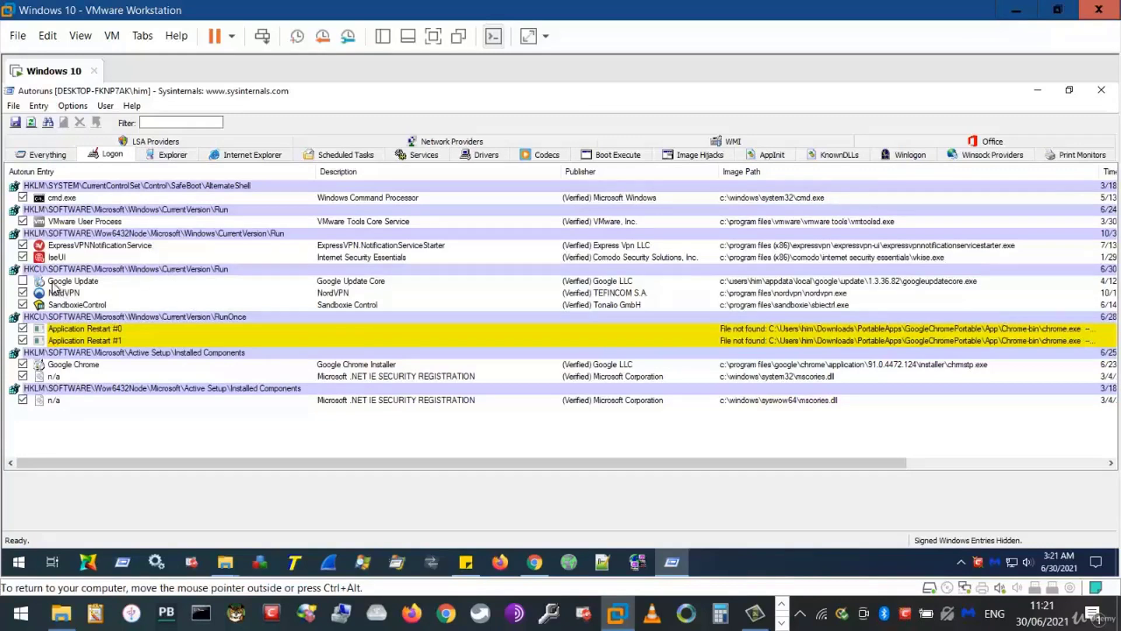
Step: Tick the Google Update entry under the HKCU Run key in the Logon list
left_click(23, 281)
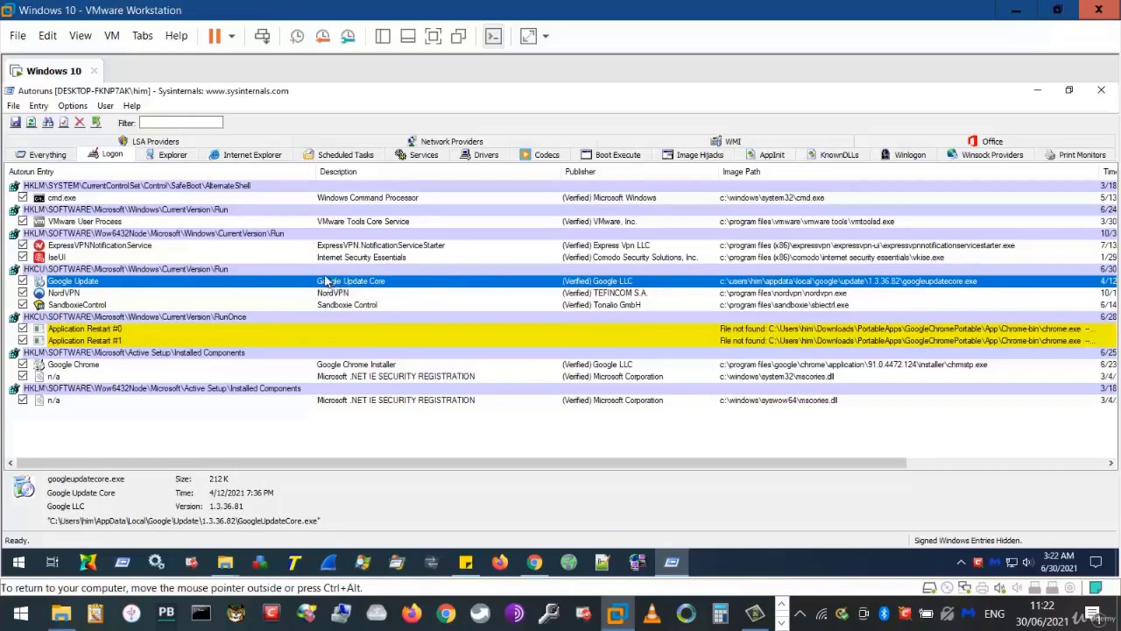
Step: On Scheduled Tasks, tick CCleaner Update and review the COMODO Maintenance task details
left_click(344, 155)
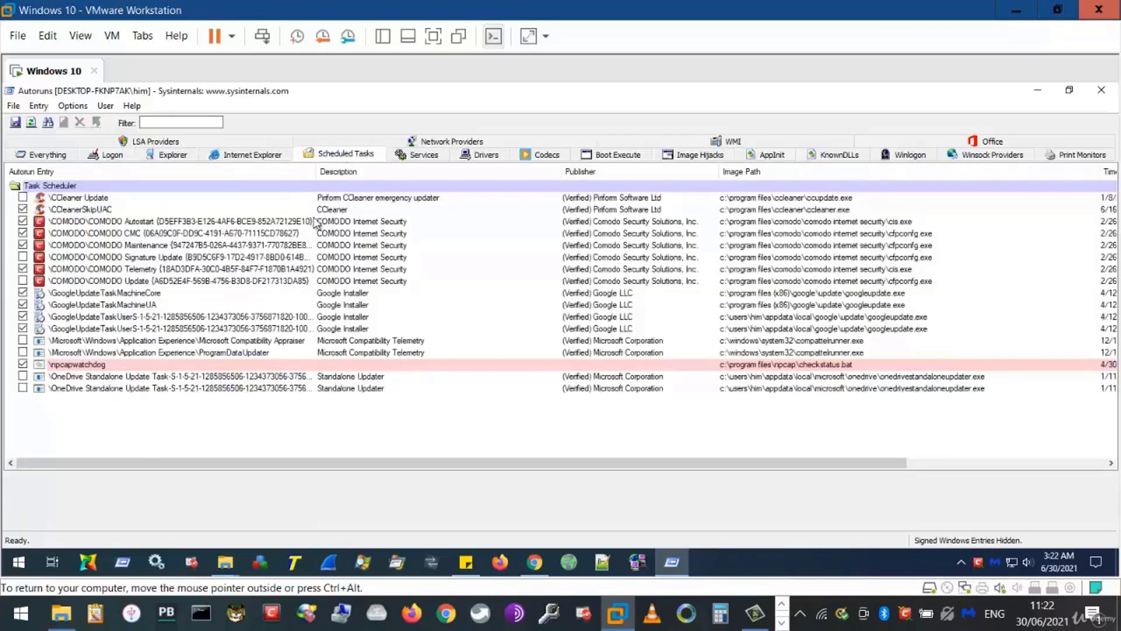
left_click(25, 200)
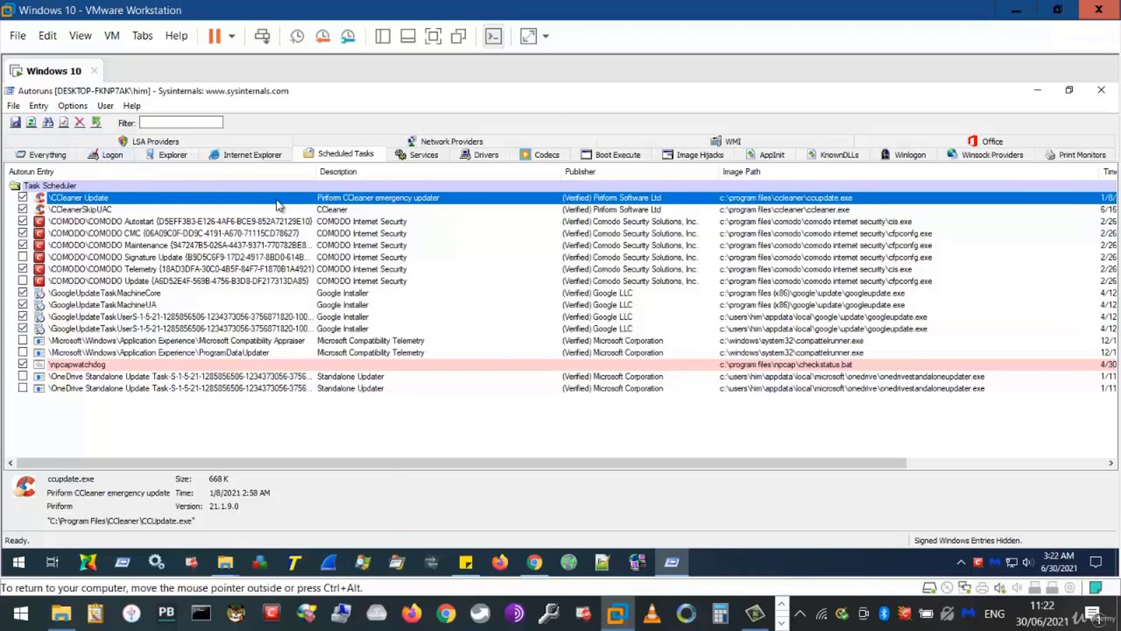
left_click(346, 245)
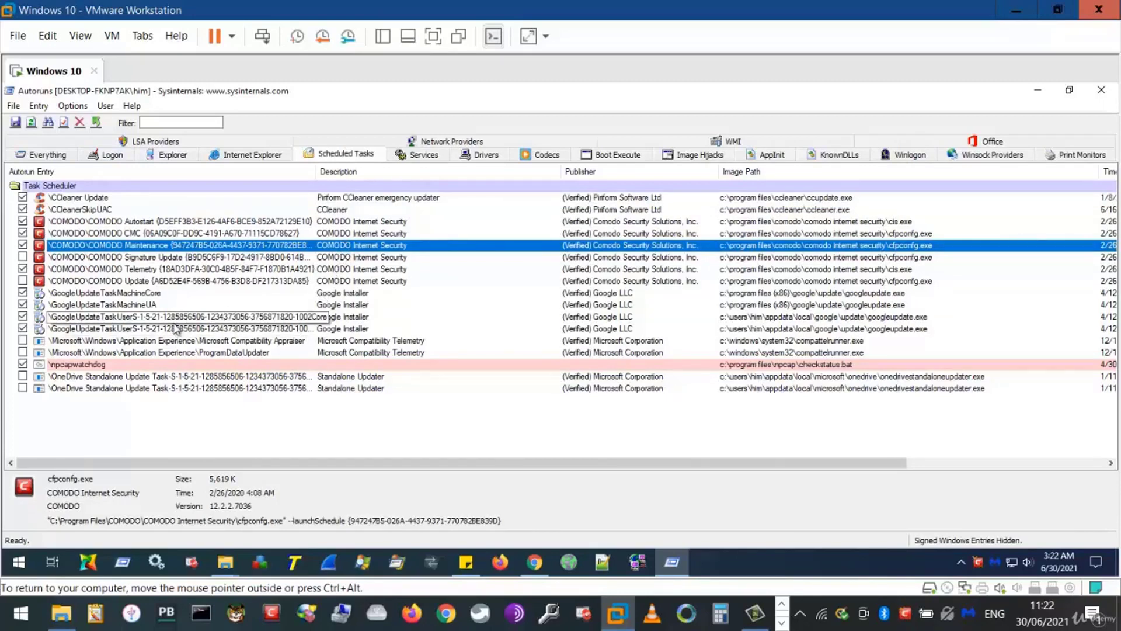
left_click(71, 198)
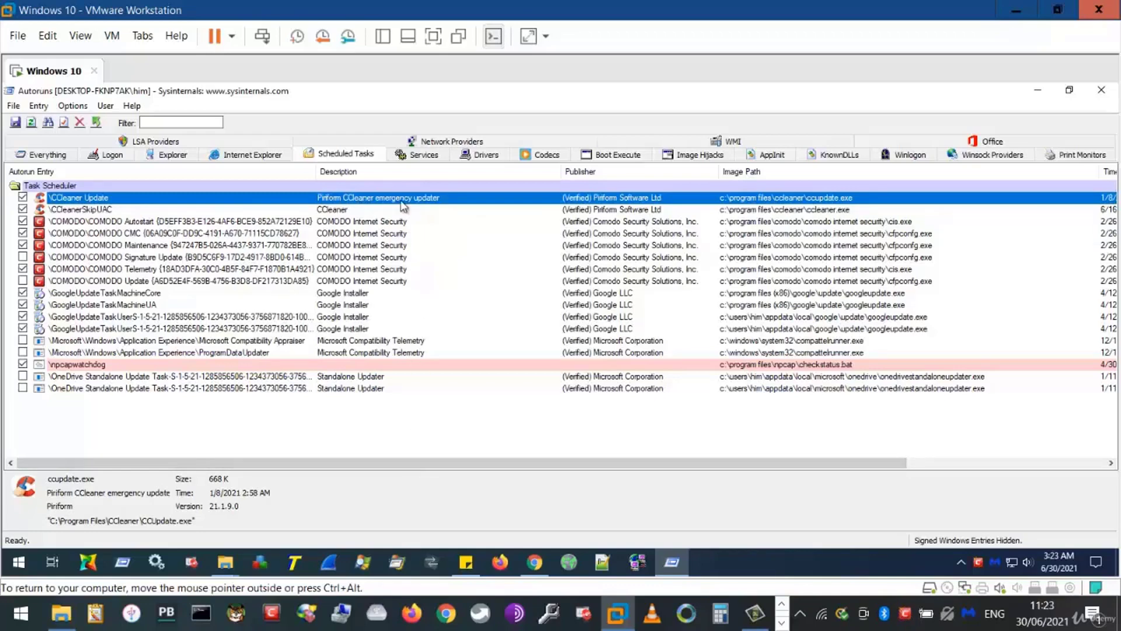
Step: On the Services list, jump to gupdate and tick the gupdate and gupdatem services
left_click(426, 155)
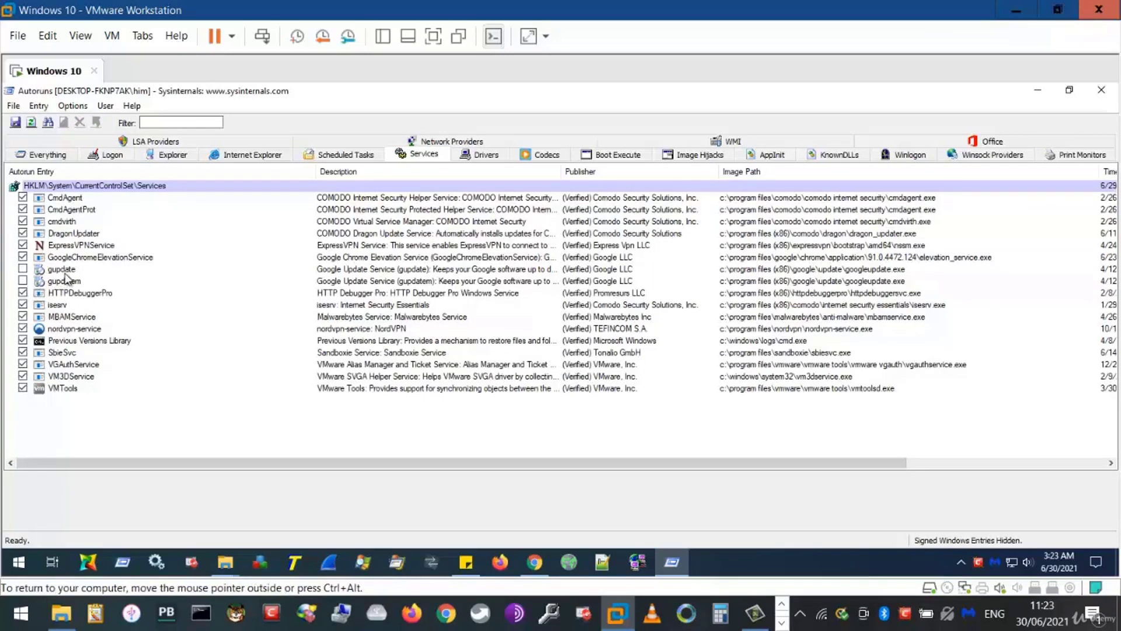
type("gu")
left_click(24, 284)
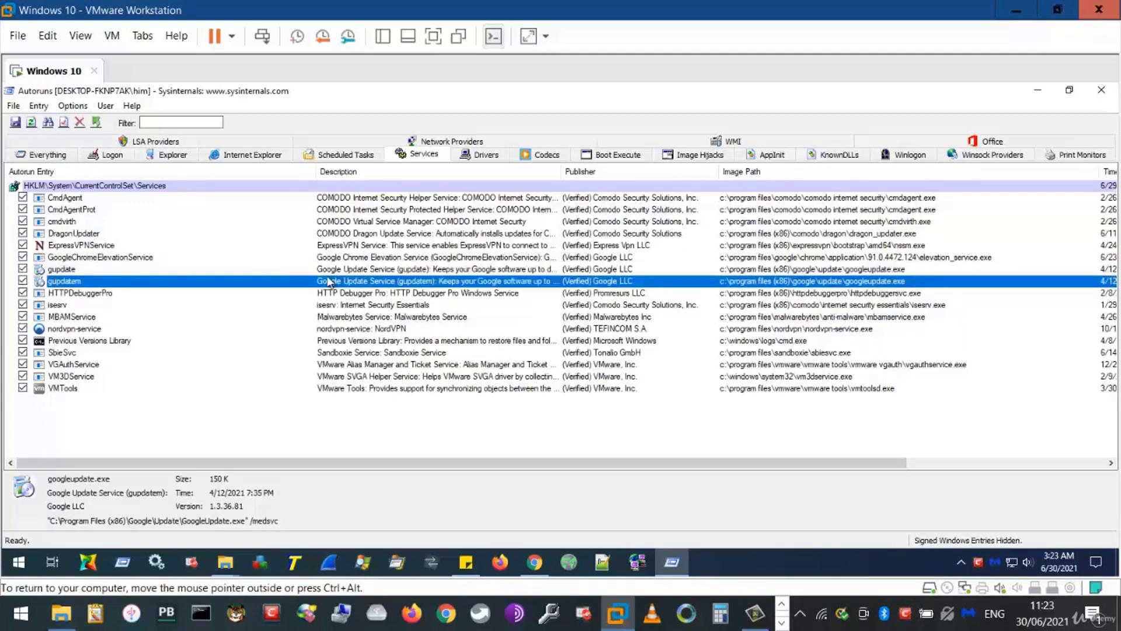
Step: Recheck Logon, Scheduled Tasks and Services, finishing on Logon with Google Update listed
left_click(101, 158)
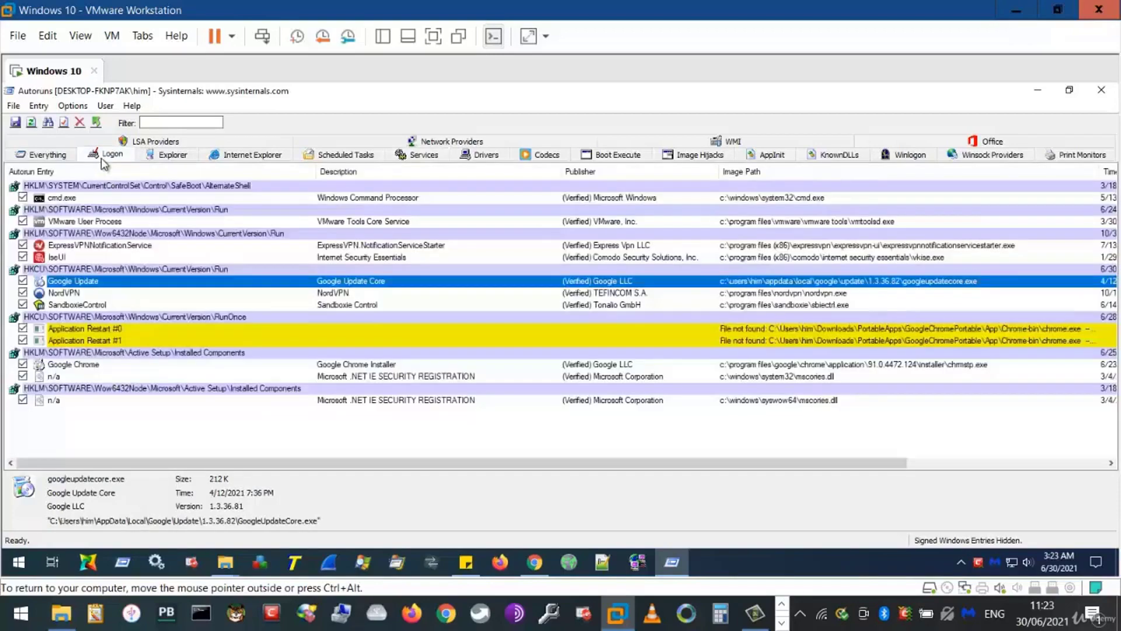
left_click(334, 154)
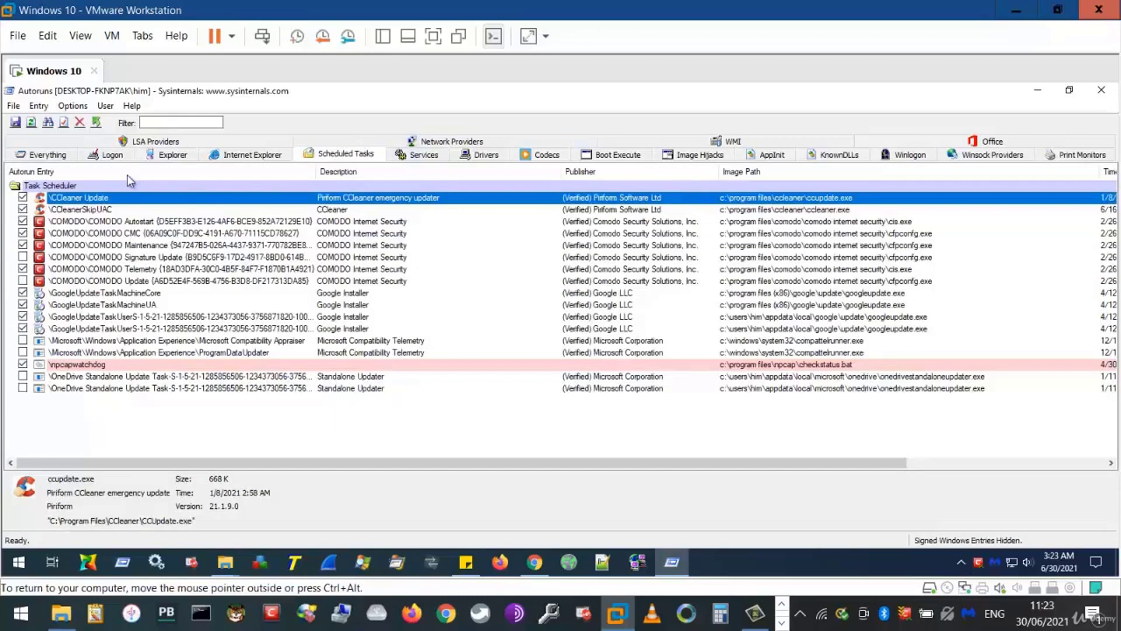
left_click(426, 156)
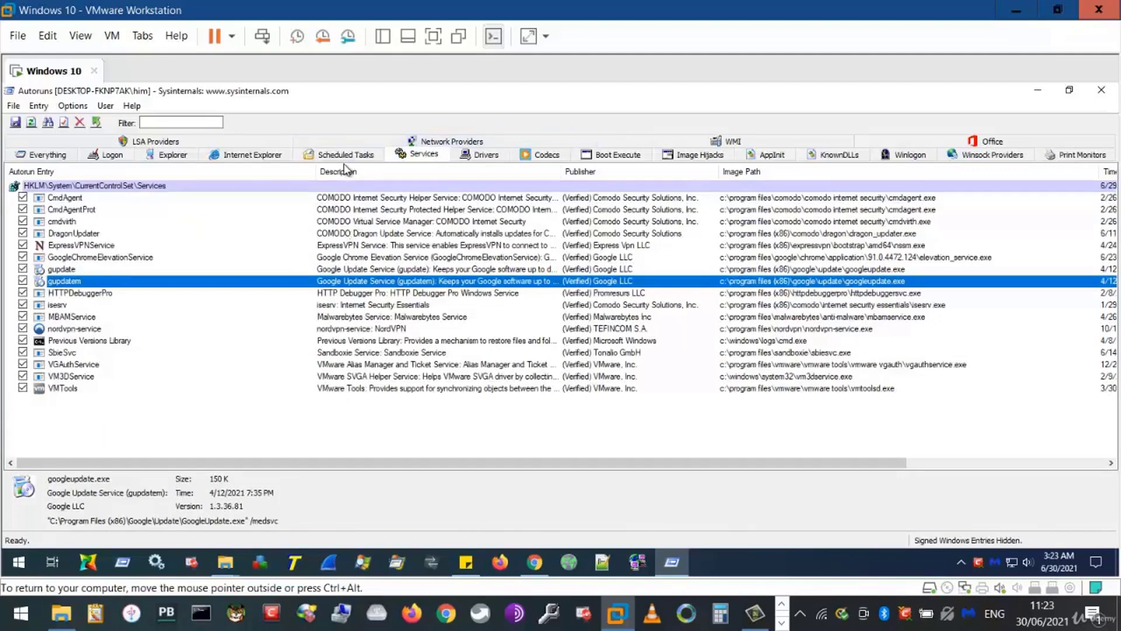
left_click(112, 155)
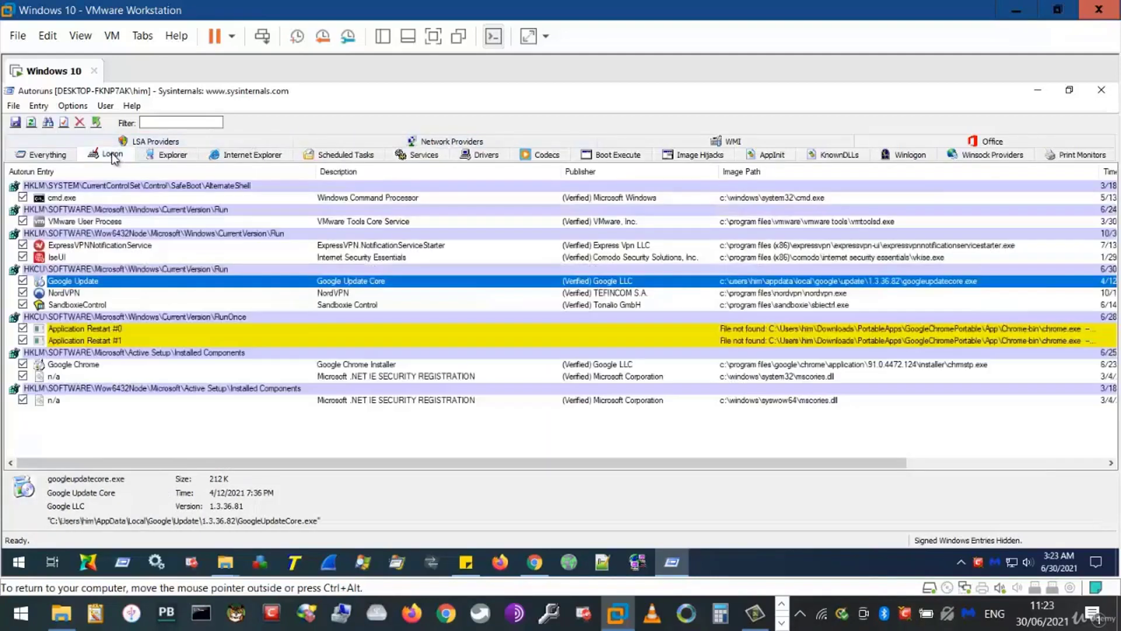
Step: Untick the Google Update entry on the Logon tab to stop it running at logon
left_click(23, 281)
Step: After checking Scheduled Tasks, untick the gupdate and gupdatem entries in the Services list
left_click(331, 155)
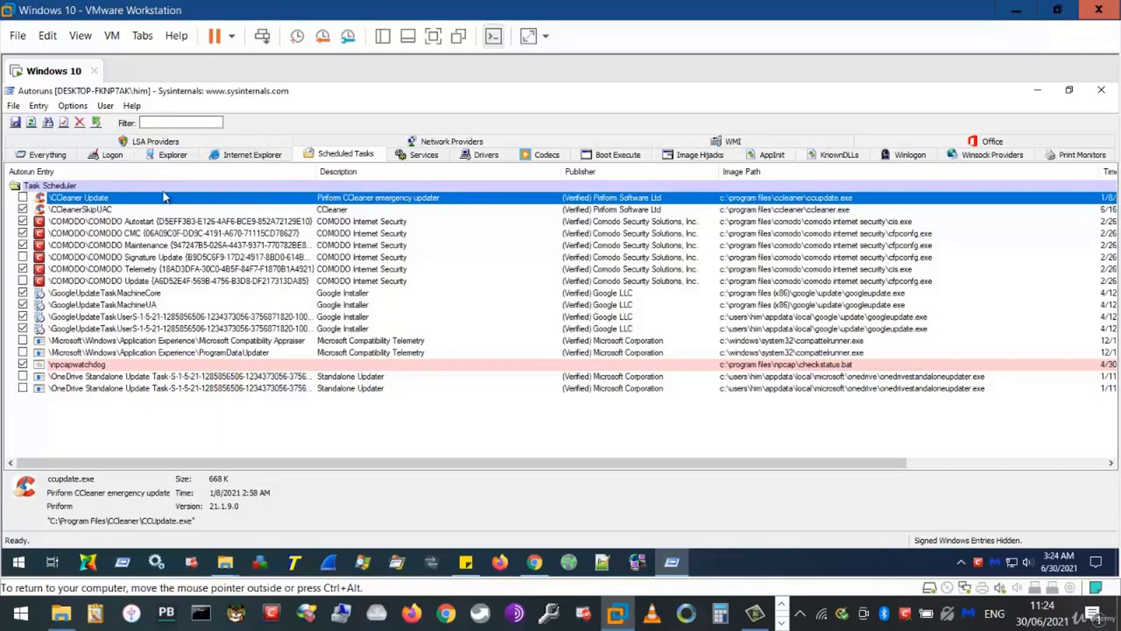
left_click(418, 156)
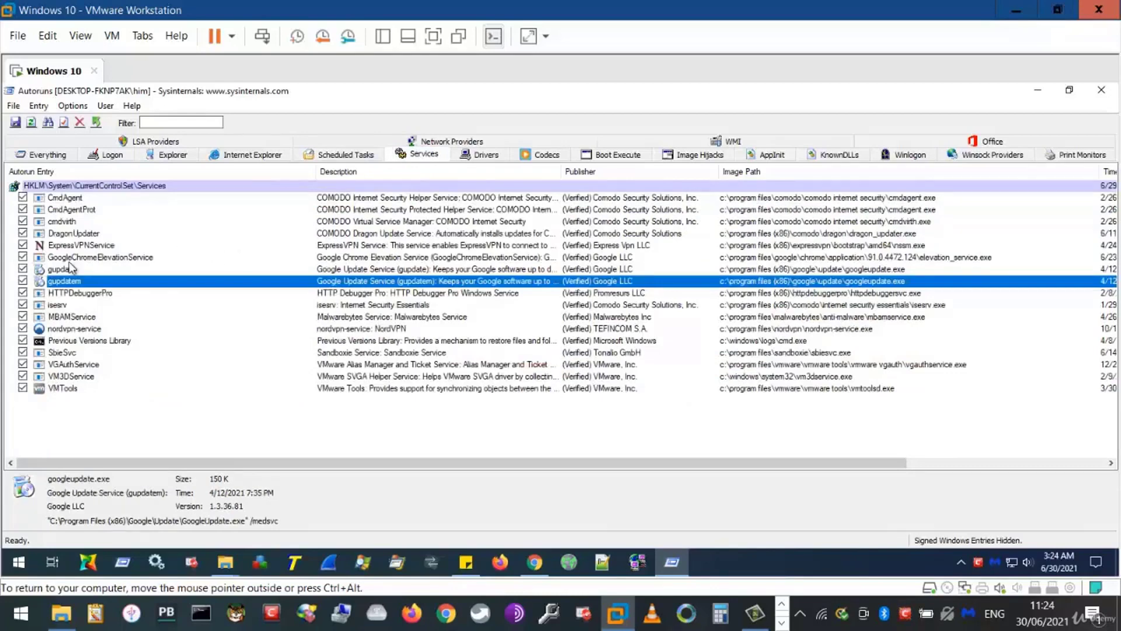
left_click(23, 270)
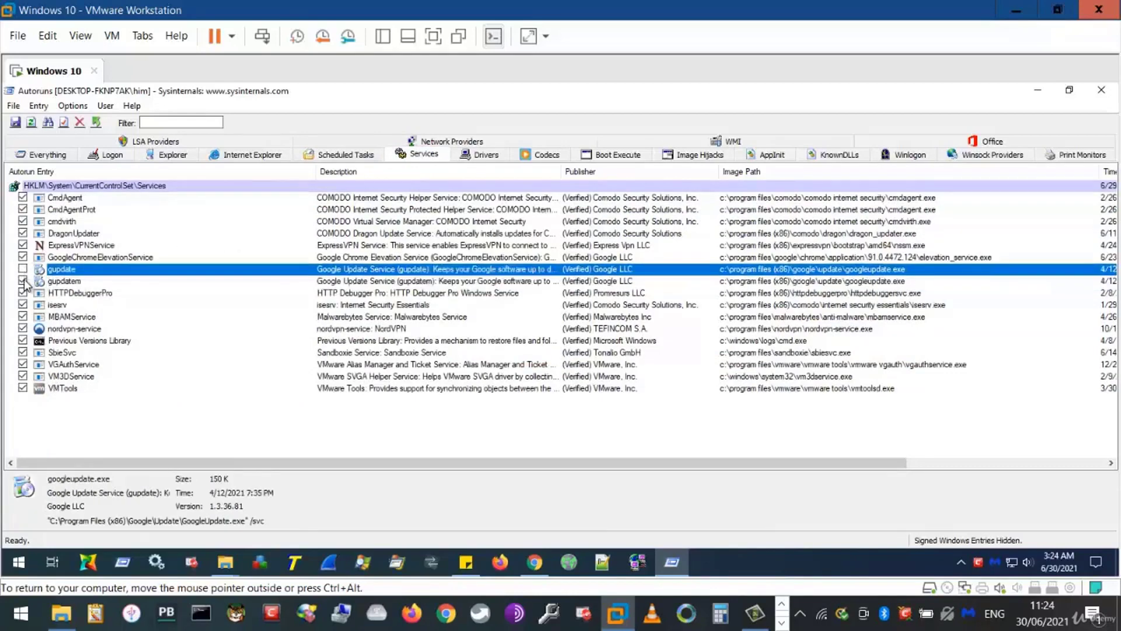
left_click(24, 281)
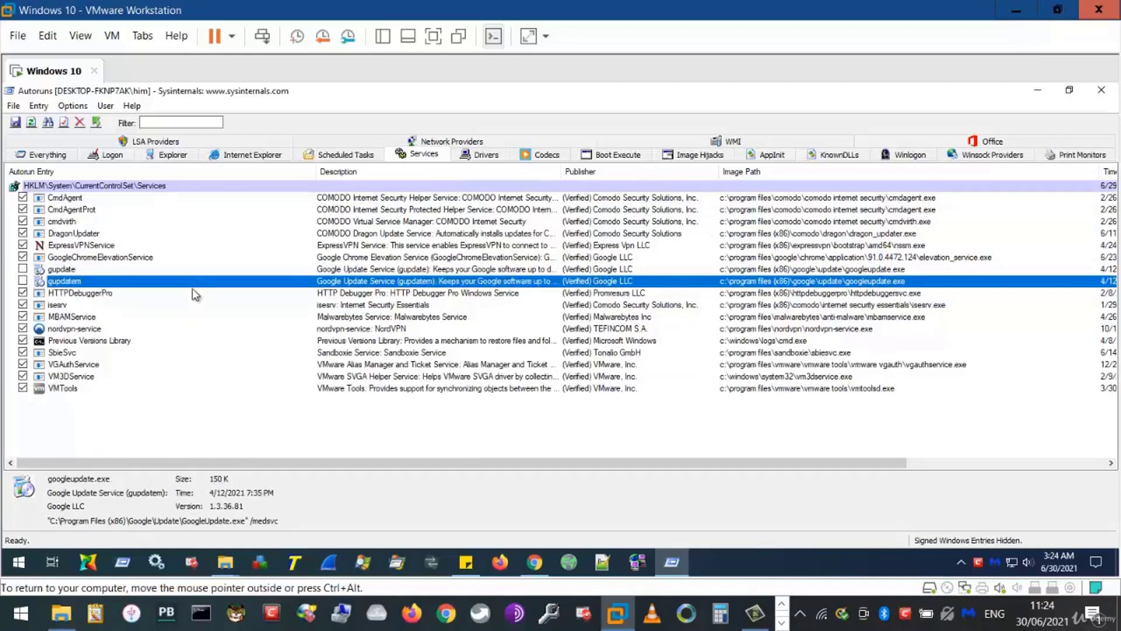